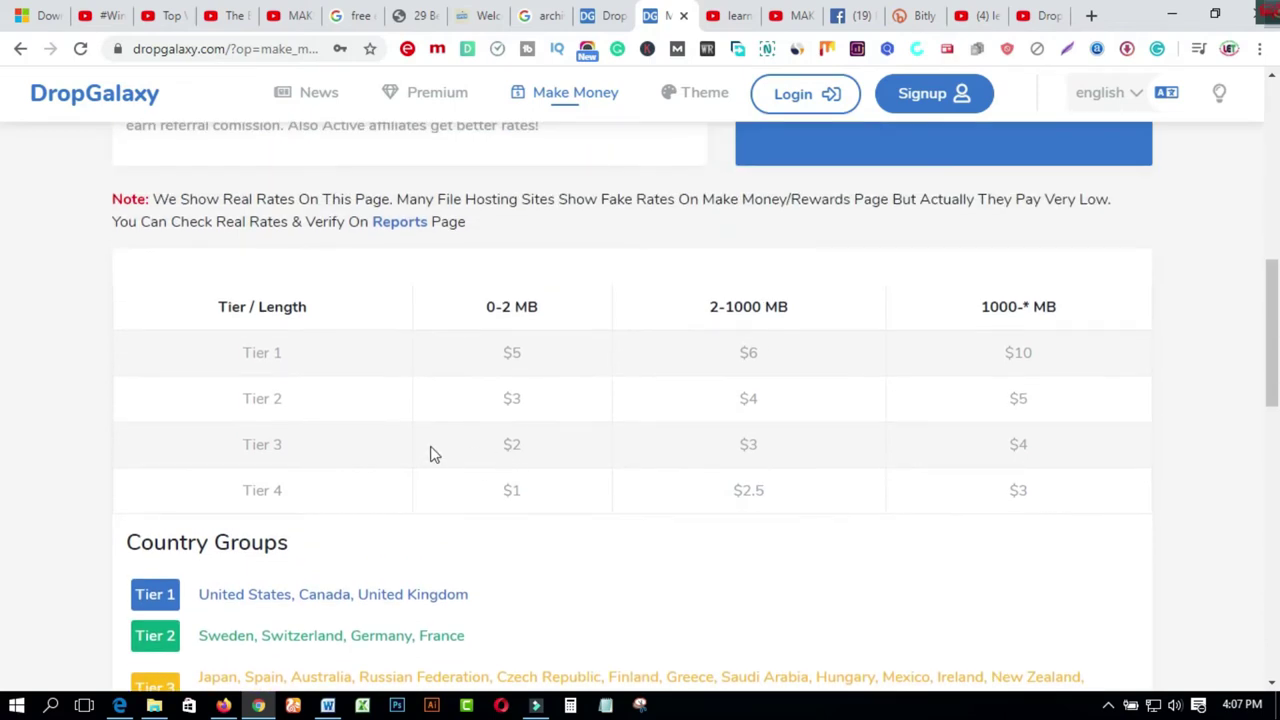
Step: Review DropGalaxy's pay-per-download rates by tier, the country groups and the payout terms on the rewards page
{"action": "scroll", "coordinate": [432, 453], "scroll_direction": "down", "scroll_amount": 1}
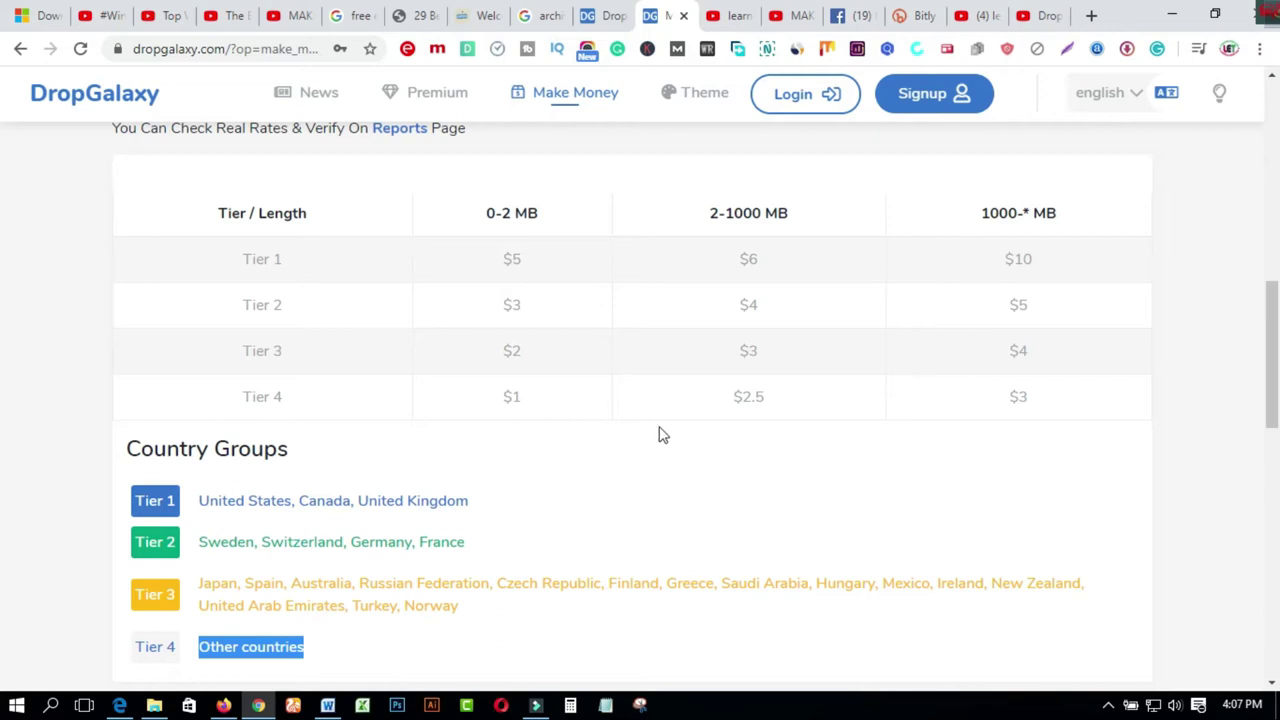
{"action": "scroll", "coordinate": [659, 435], "scroll_direction": "up", "scroll_amount": 6}
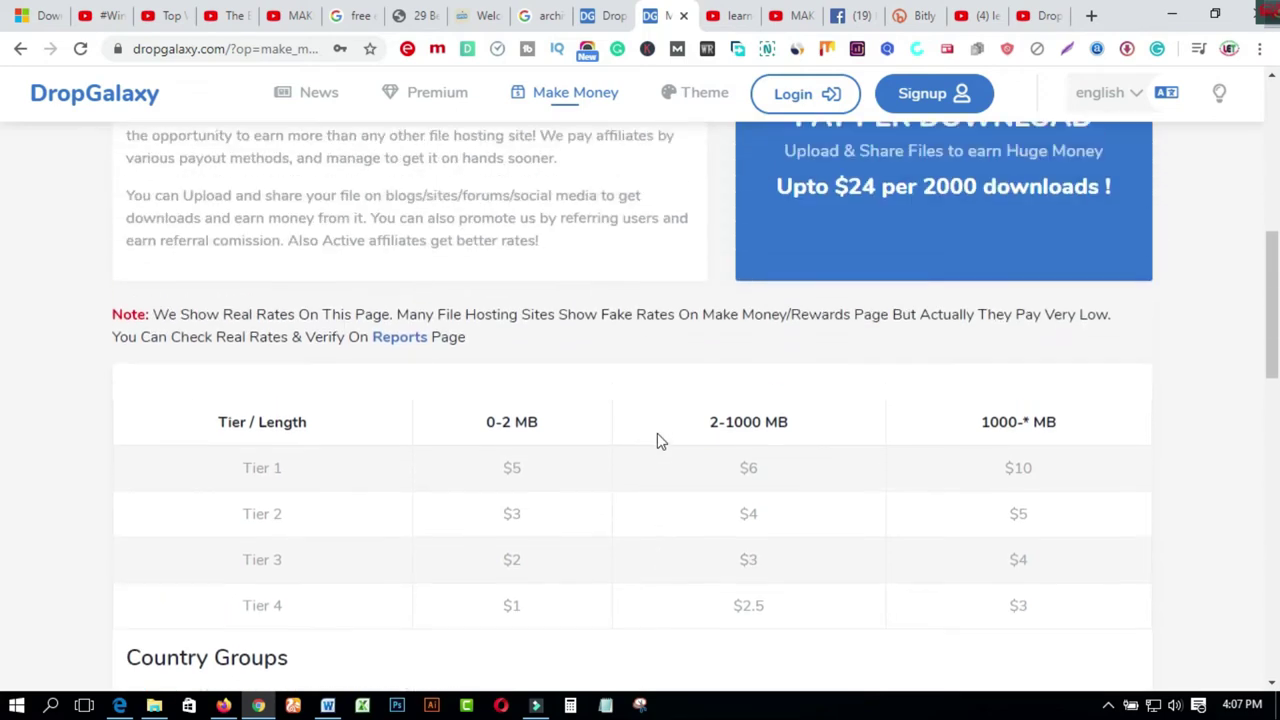
{"action": "scroll", "coordinate": [659, 441], "scroll_direction": "up", "scroll_amount": 2}
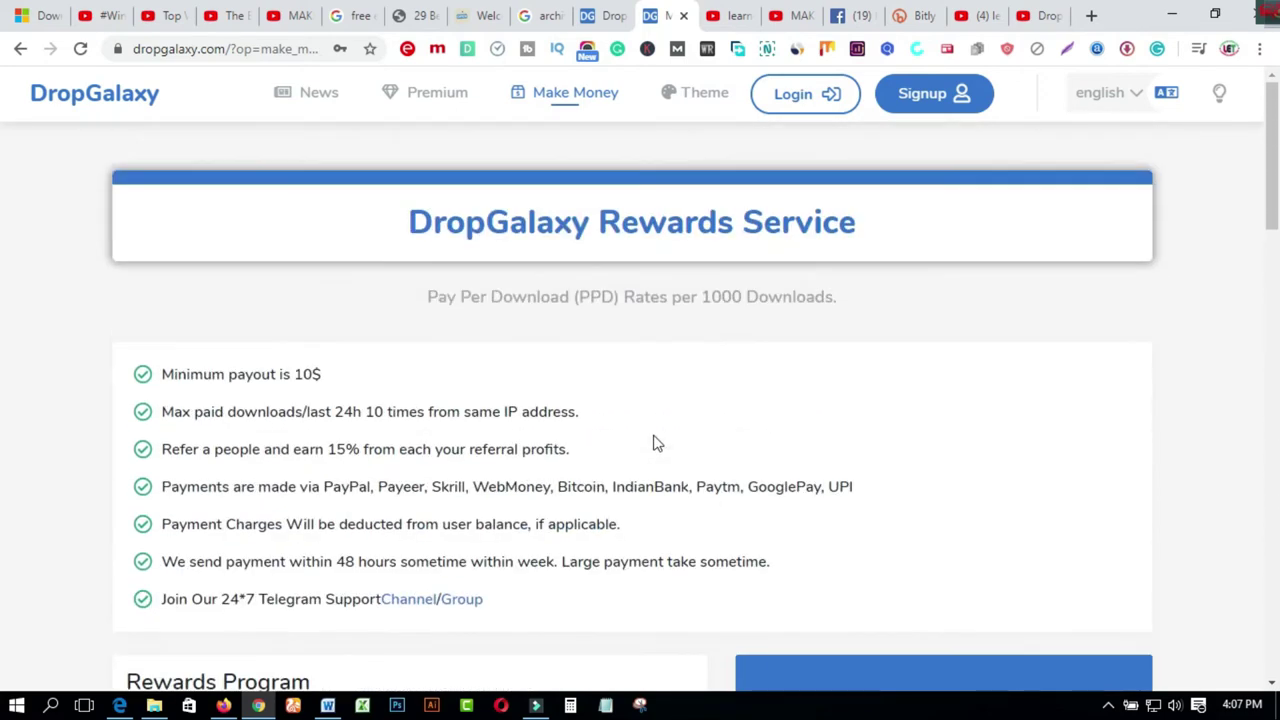
{"action": "scroll", "coordinate": [627, 422], "scroll_direction": "down", "scroll_amount": 5}
{"action": "scroll", "coordinate": [627, 424], "scroll_direction": "up", "scroll_amount": 5}
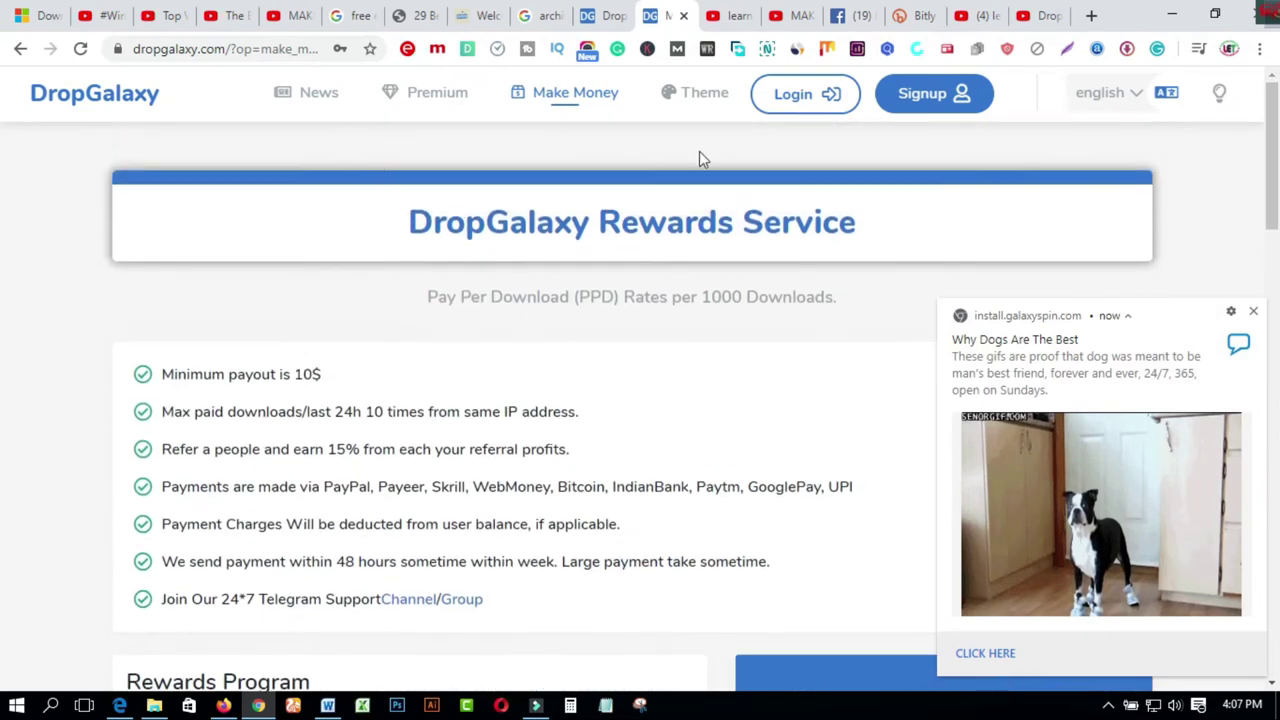
Step: Go to the DropGalaxy home page's local upload area and dismiss the browser notification
{"action": "left_click", "coordinate": [86, 100]}
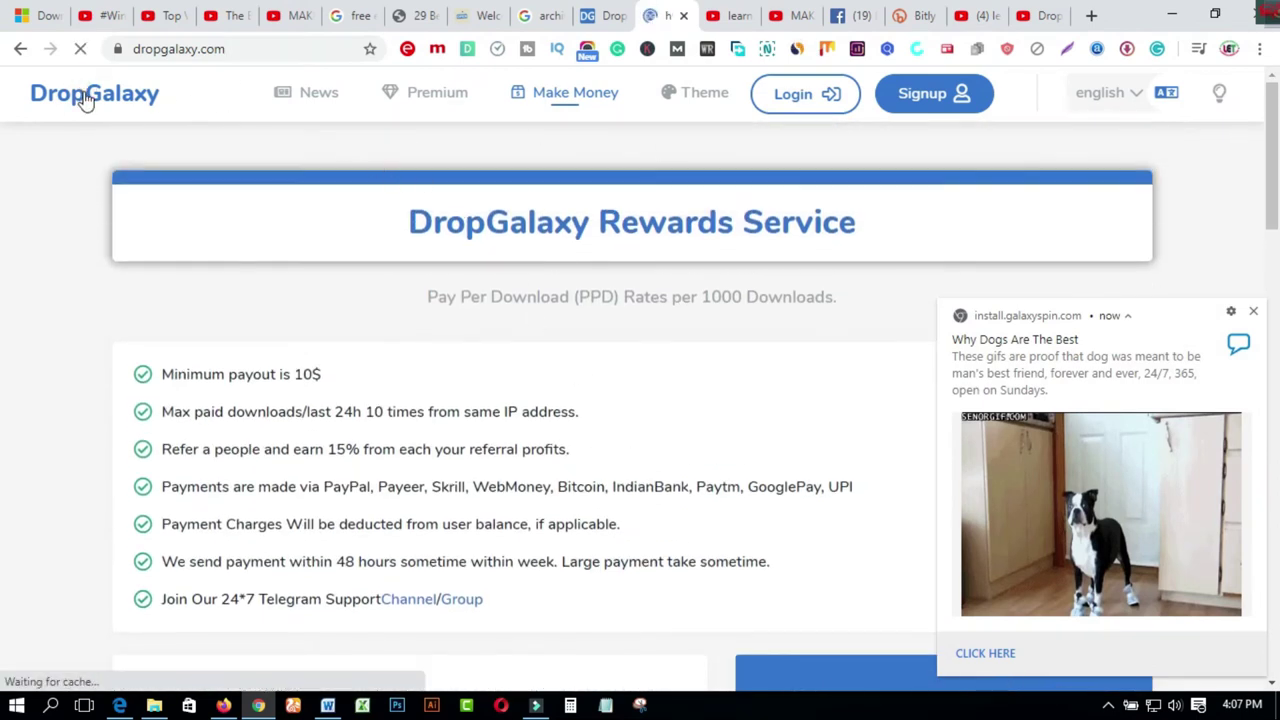
{"action": "left_click", "coordinate": [1255, 313]}
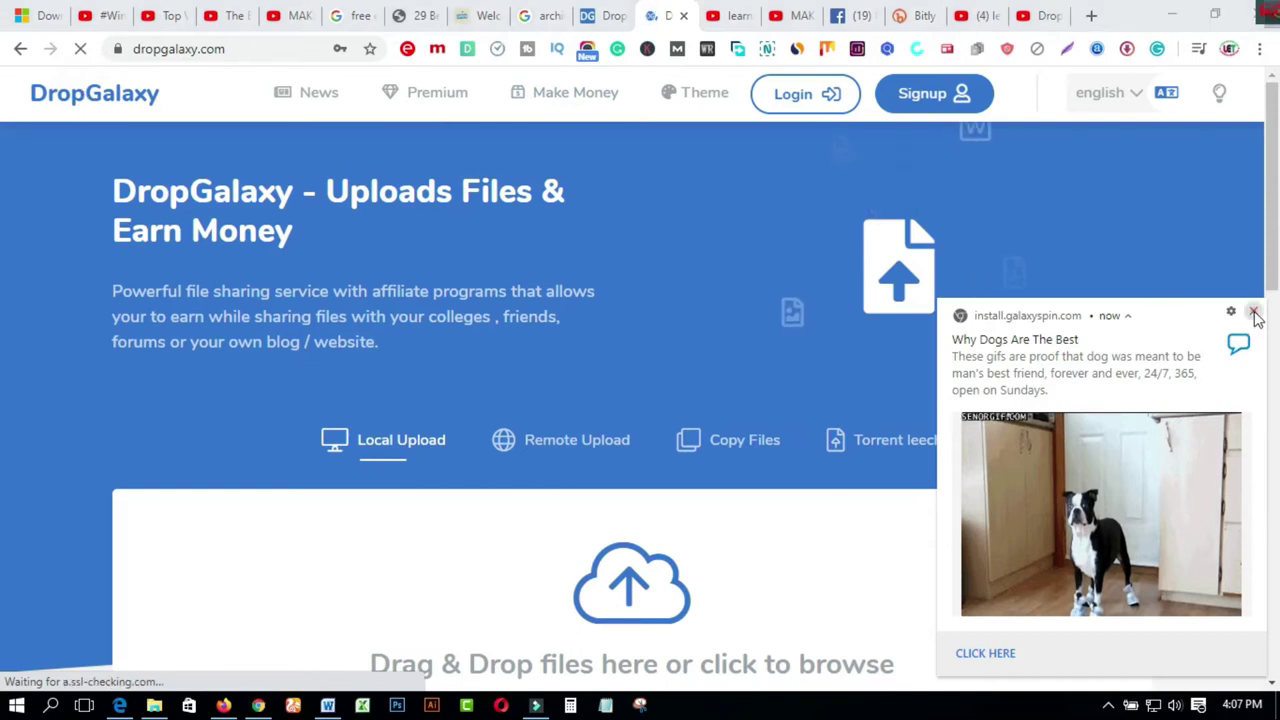
{"action": "scroll", "coordinate": [726, 509], "scroll_direction": "down", "scroll_amount": 2}
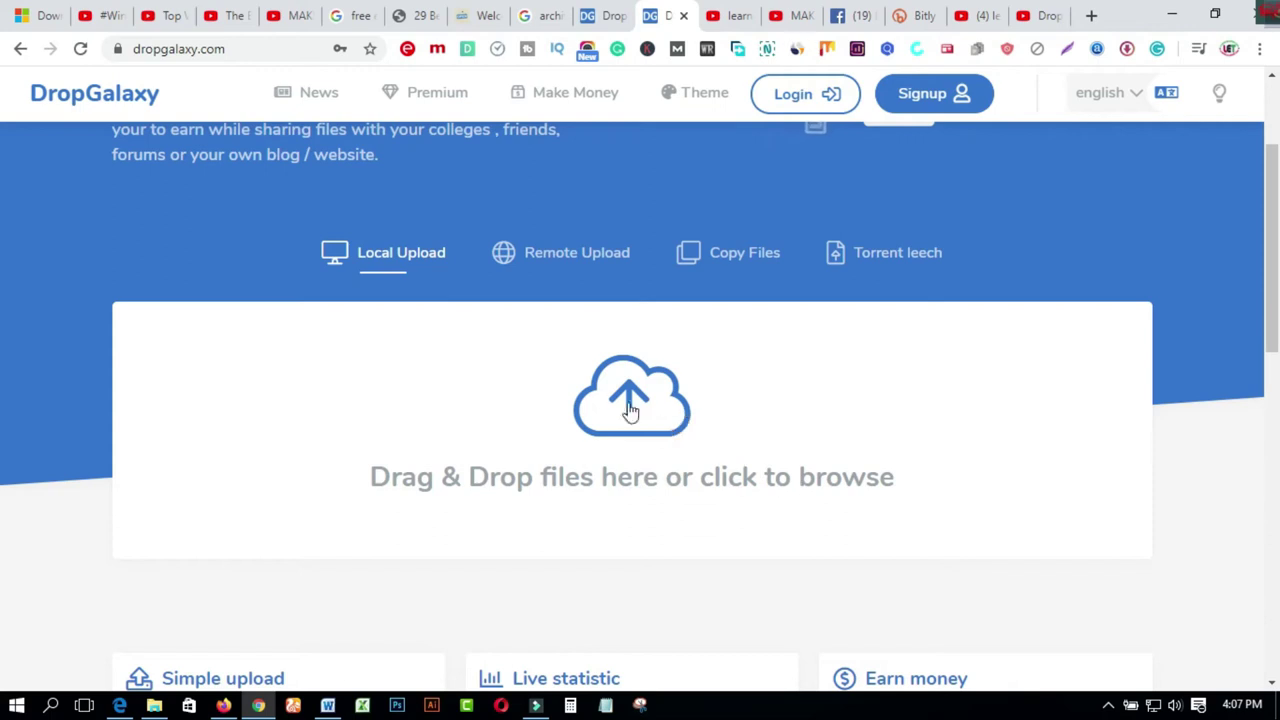
Step: Add the Four-Steps-to-Forgiveness PDF from the Desktop to the upload queue and mark it as public
{"action": "left_click", "coordinate": [631, 410]}
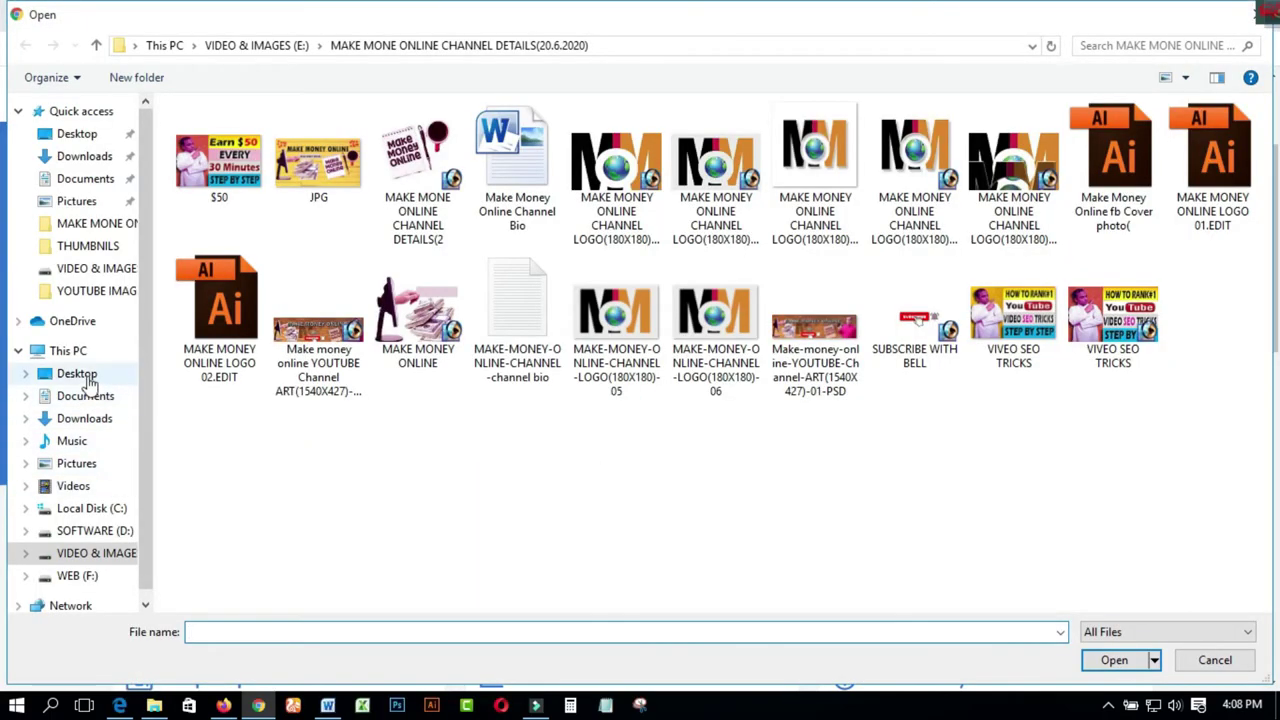
{"action": "left_click", "coordinate": [88, 382]}
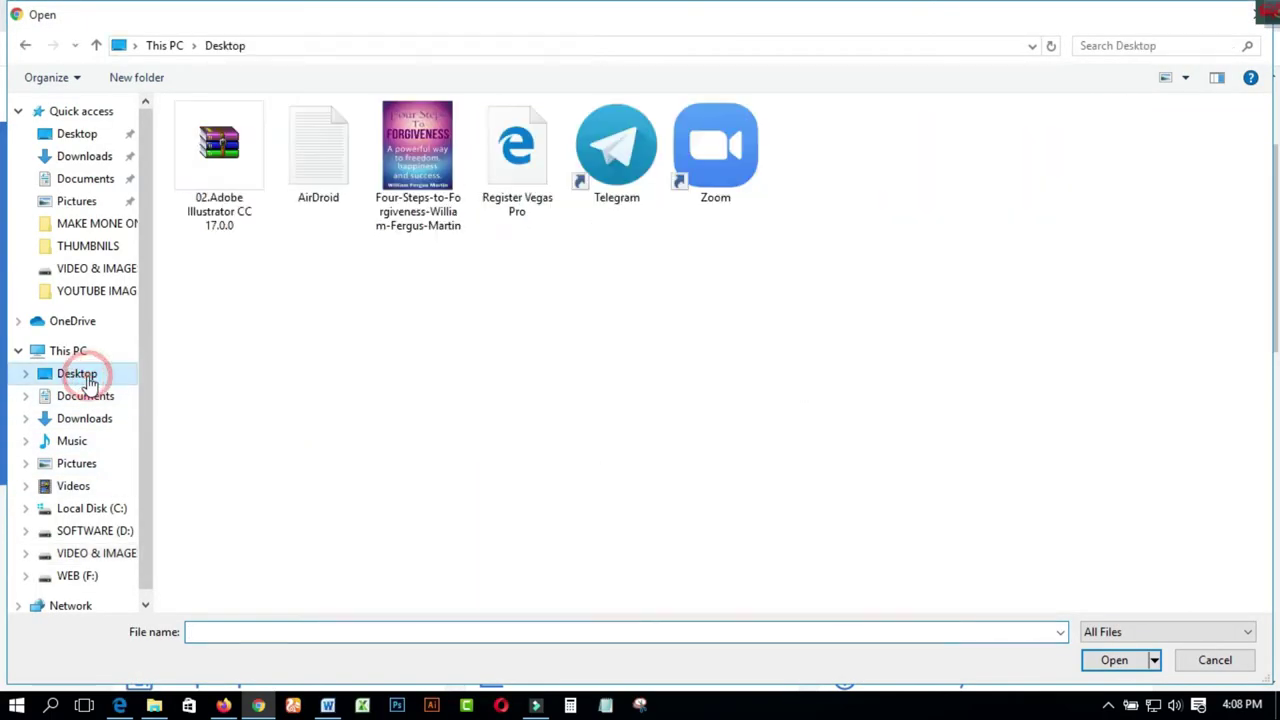
{"action": "left_click", "coordinate": [403, 205]}
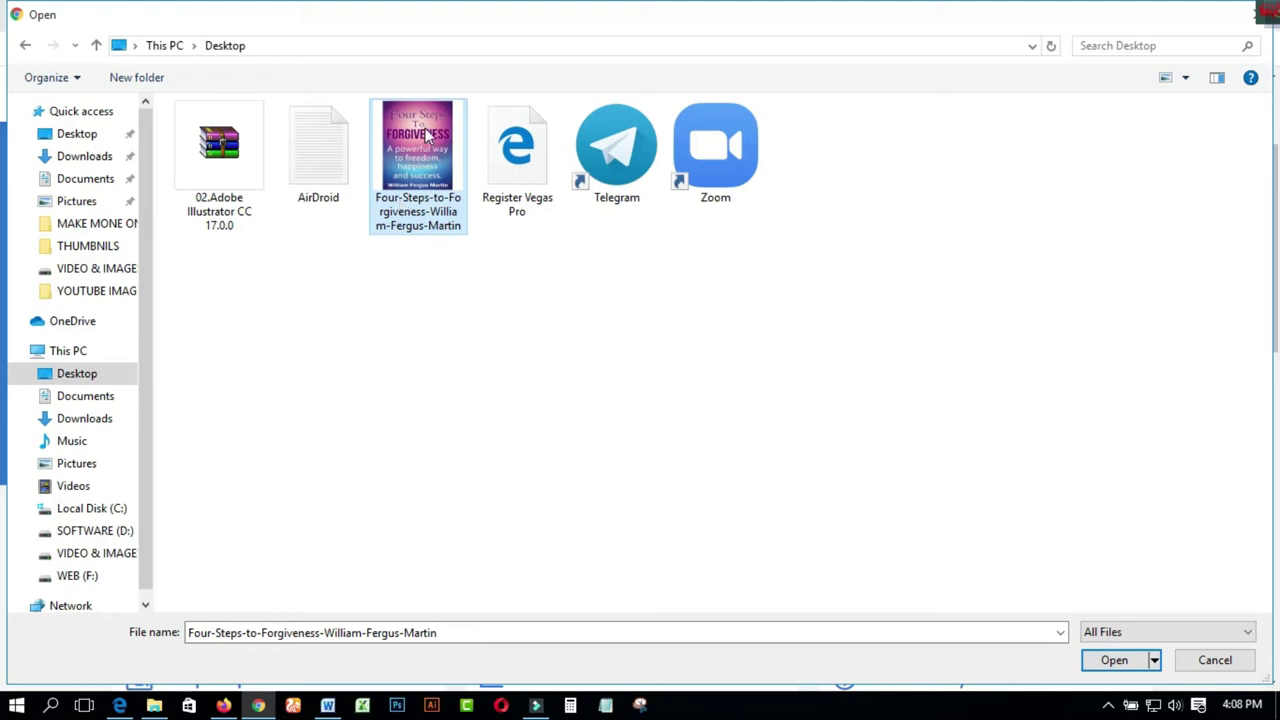
{"action": "left_click", "coordinate": [1115, 662]}
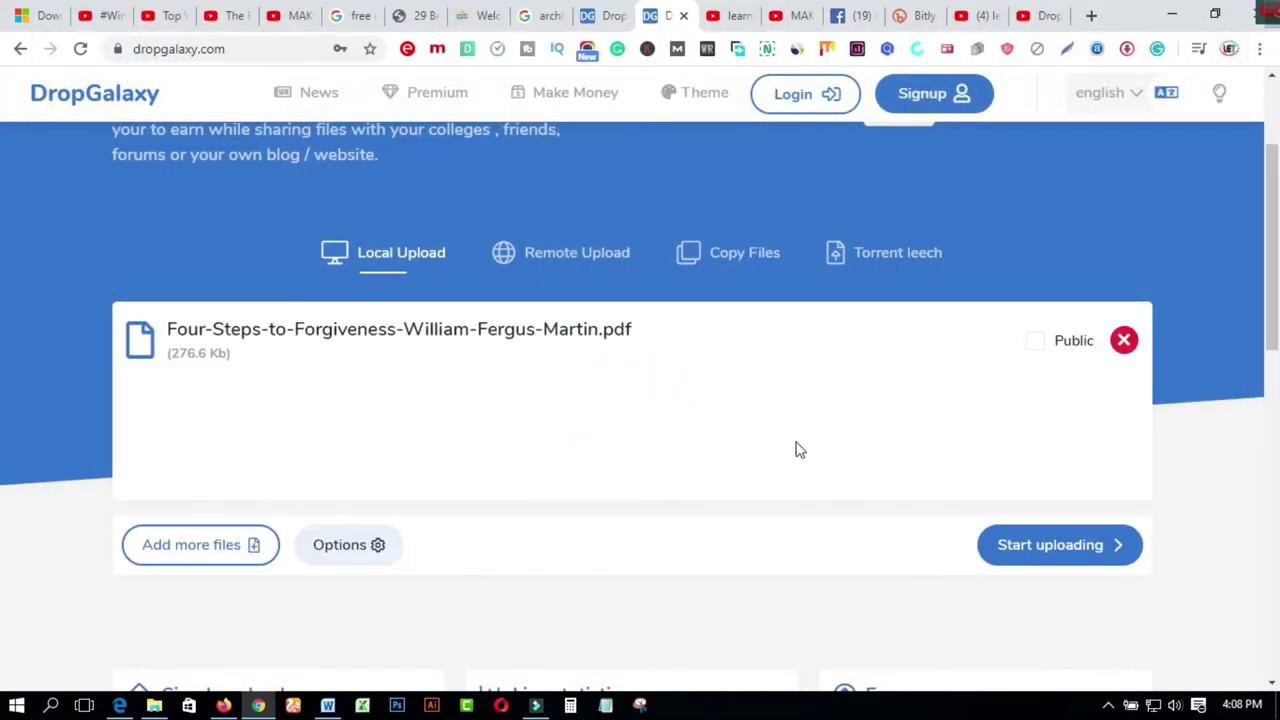
{"action": "left_click", "coordinate": [1035, 343]}
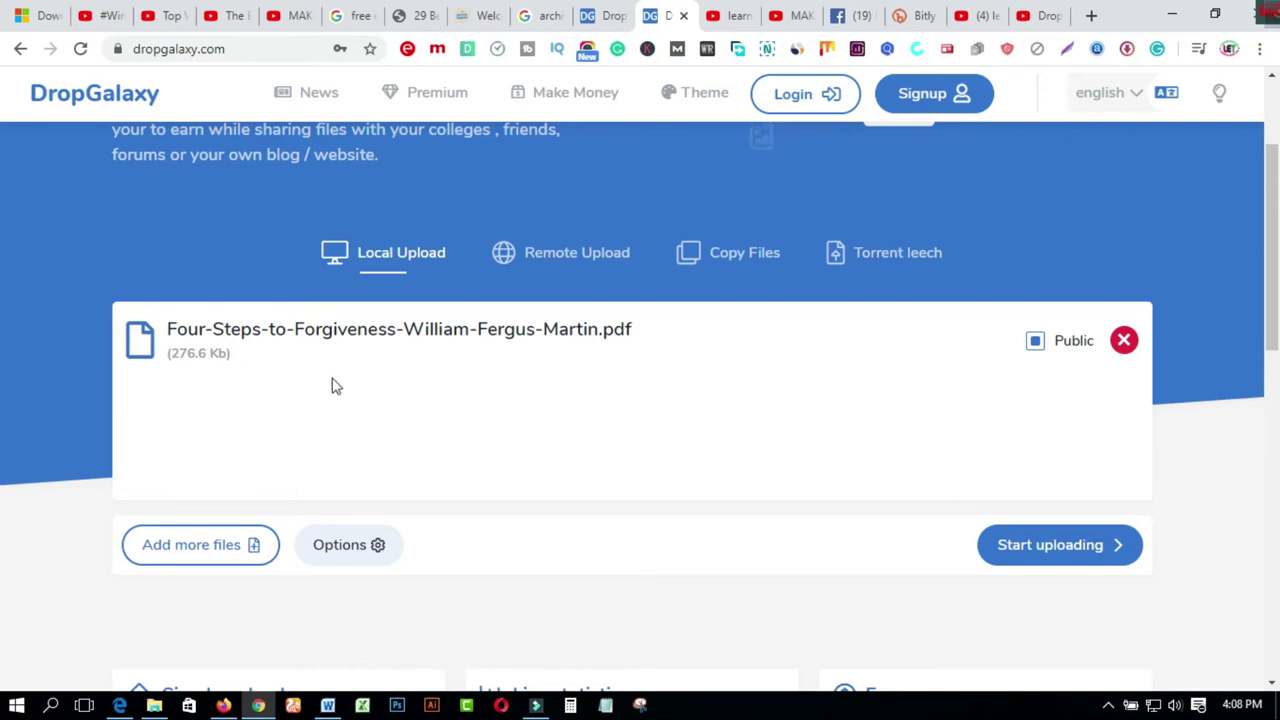
Step: Look over the queued file and the service feature descriptions beneath the upload area
{"action": "scroll", "coordinate": [706, 549], "scroll_direction": "down", "scroll_amount": 1}
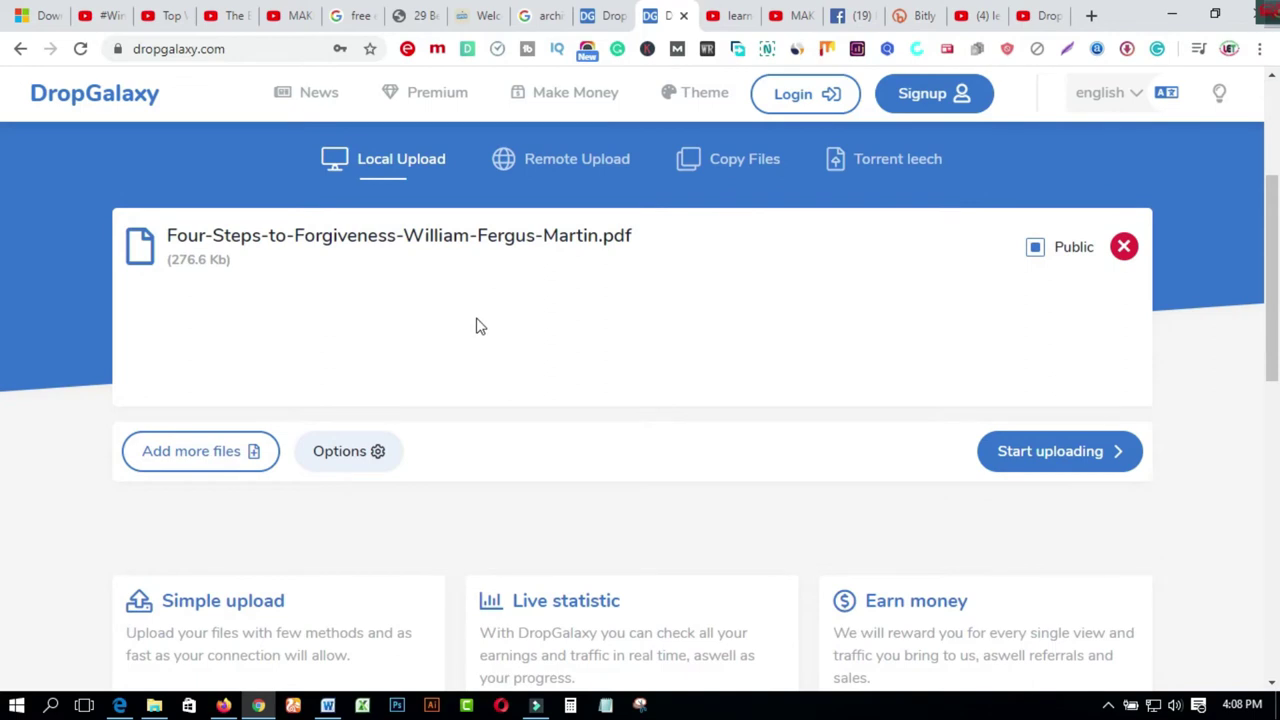
{"action": "scroll", "coordinate": [512, 340], "scroll_direction": "down", "scroll_amount": 2}
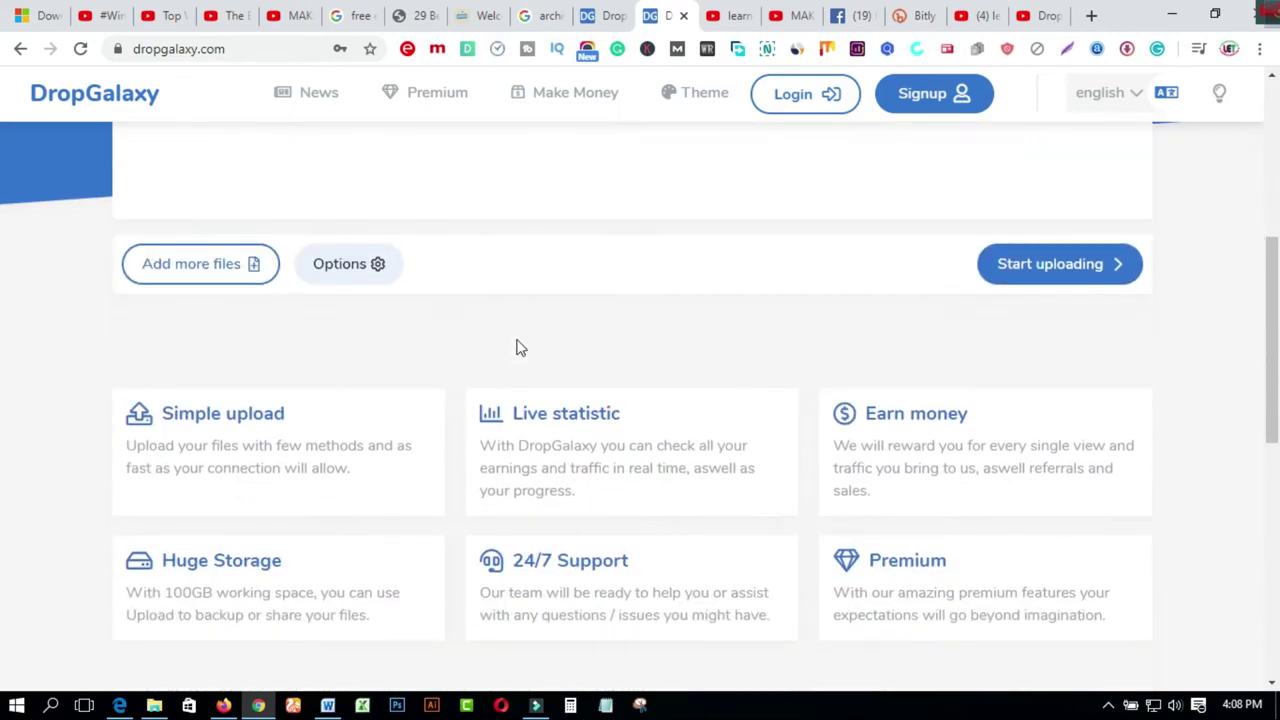
{"action": "scroll", "coordinate": [517, 348], "scroll_direction": "up", "scroll_amount": 2}
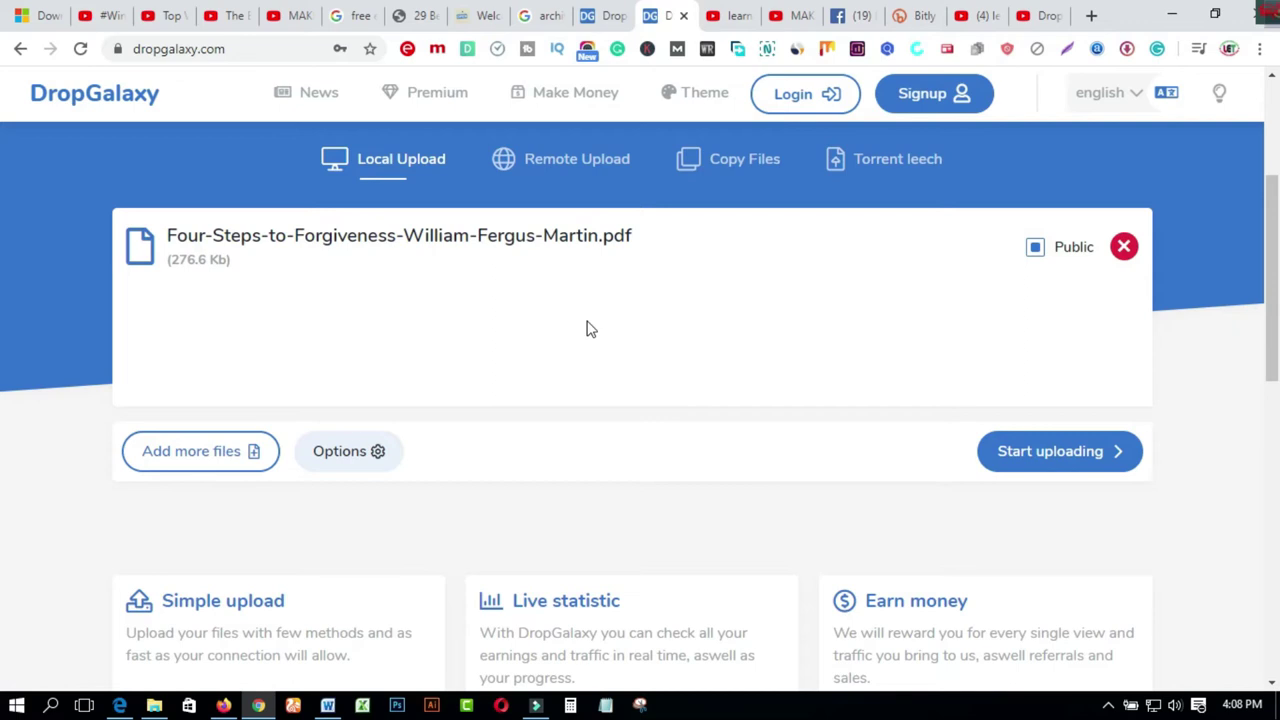
{"action": "scroll", "coordinate": [587, 330], "scroll_direction": "down", "scroll_amount": 4}
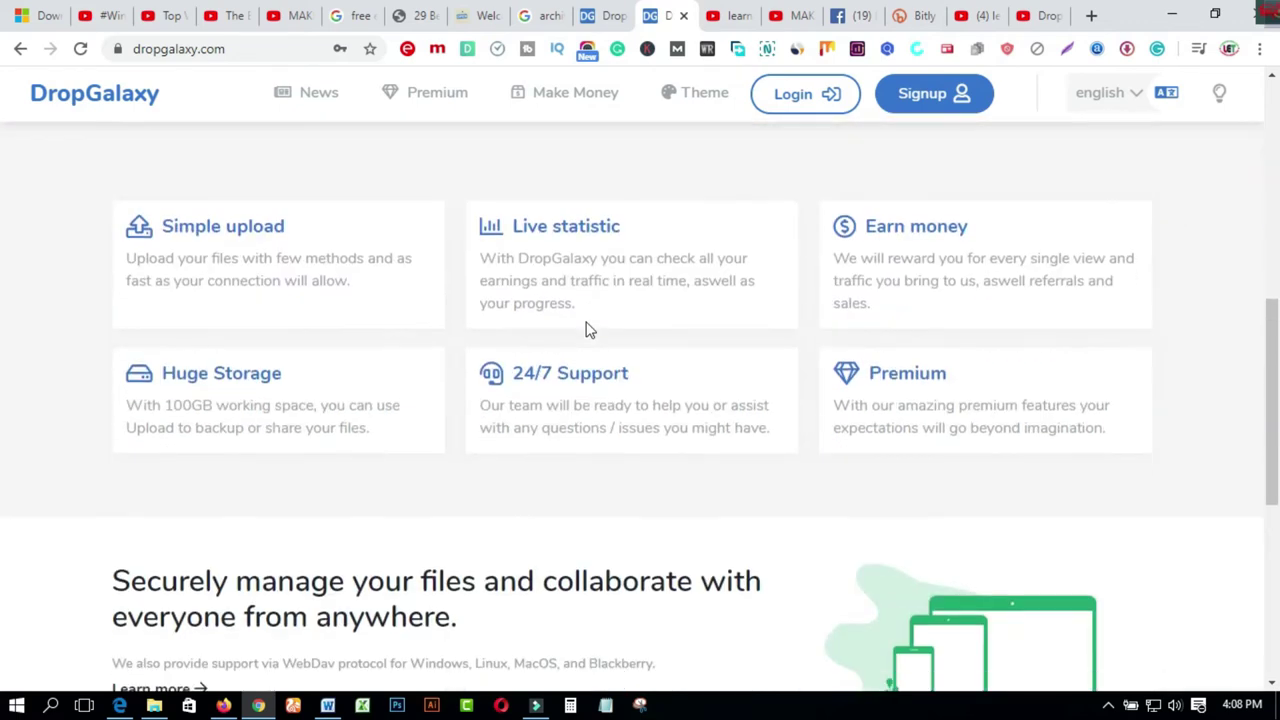
Step: Open the Make Money page in the other DropGalaxy tab and examine its rate table and country groups
{"action": "left_click", "coordinate": [605, 22]}
{"action": "scroll", "coordinate": [634, 349], "scroll_direction": "down", "scroll_amount": 6}
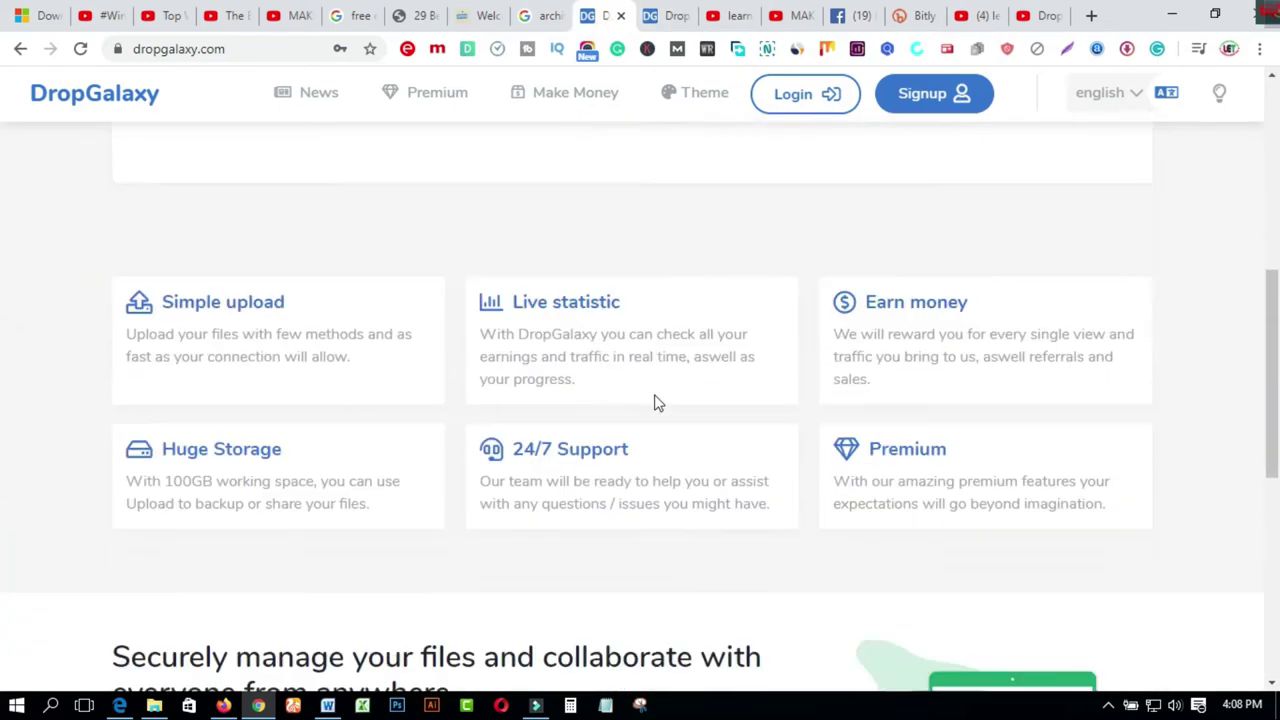
{"action": "left_click", "coordinate": [568, 92]}
{"action": "scroll", "coordinate": [623, 386], "scroll_direction": "down", "scroll_amount": 2}
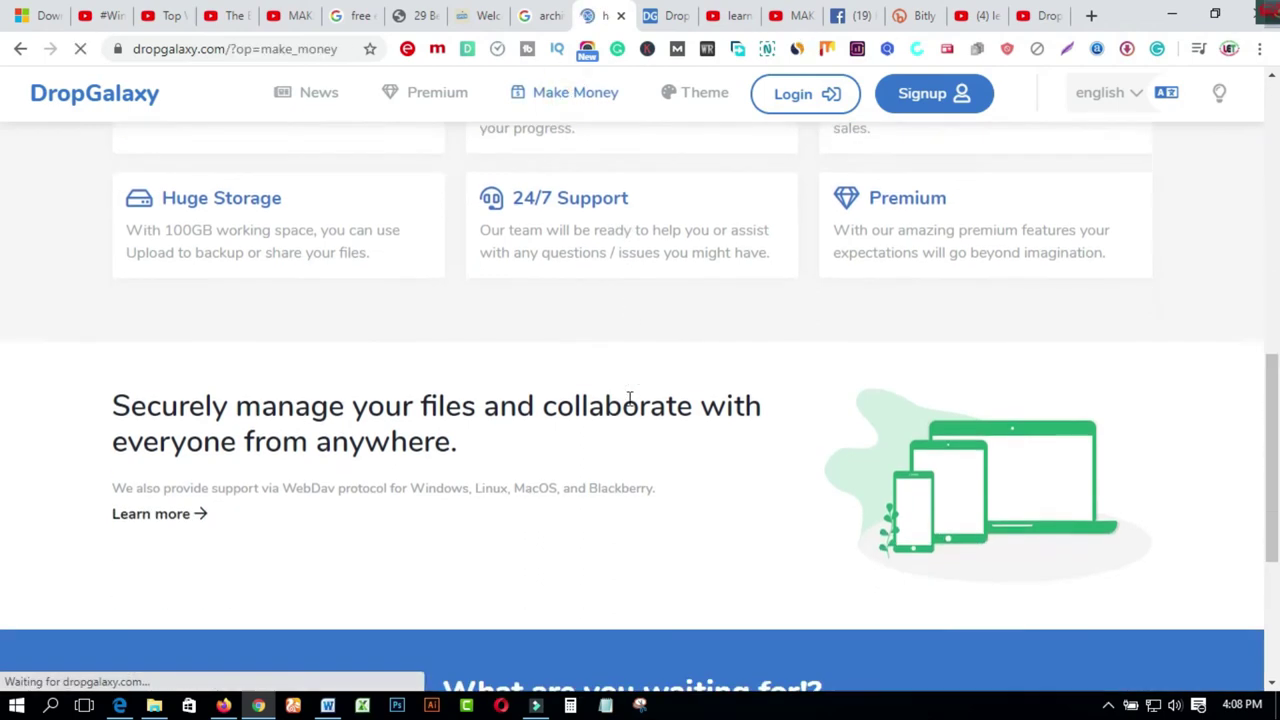
{"action": "scroll", "coordinate": [630, 407], "scroll_direction": "down", "scroll_amount": 8}
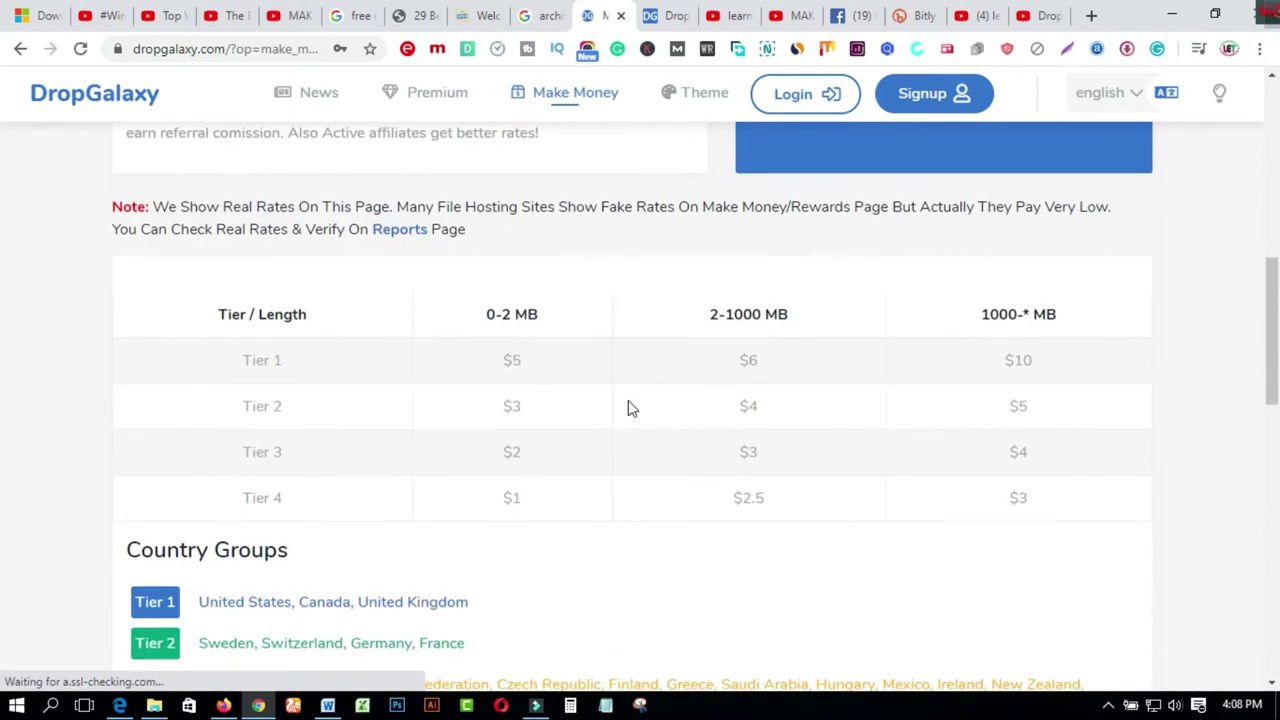
{"action": "scroll", "coordinate": [603, 466], "scroll_direction": "down", "scroll_amount": 2}
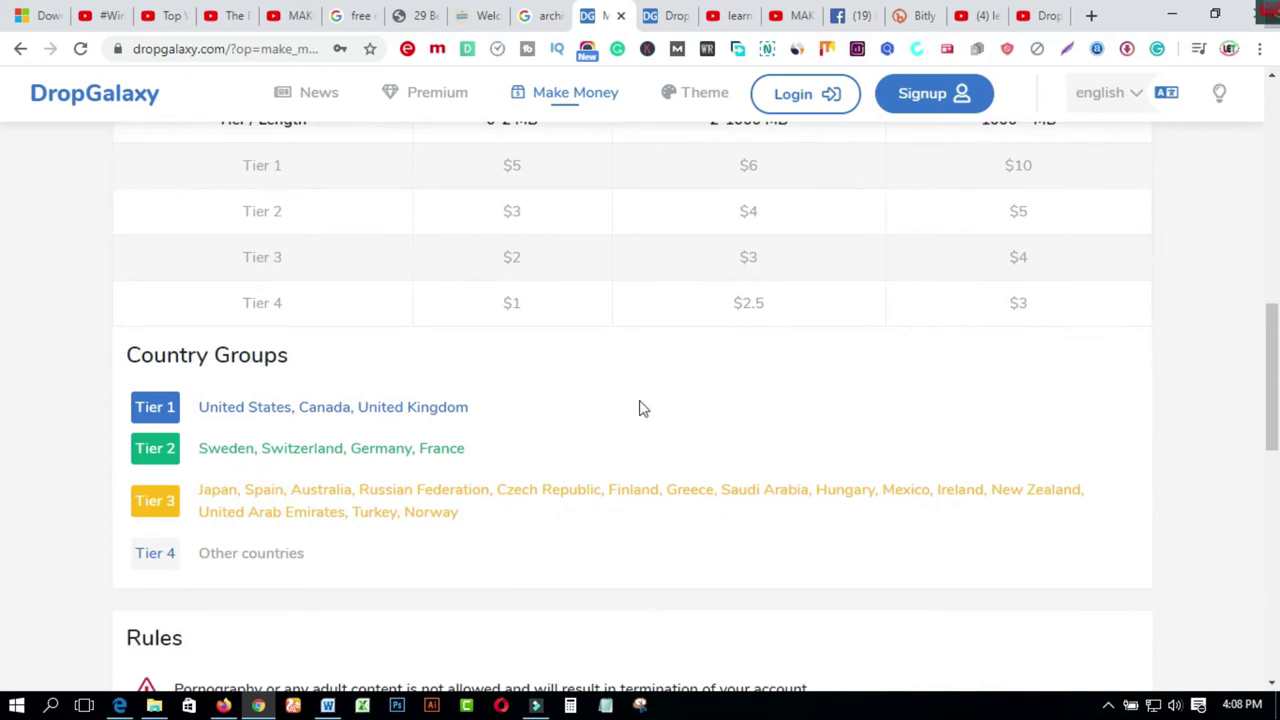
Step: Compare the per-tier download rates with the country groups, and read the minimum payout, referral and payment terms
{"action": "scroll", "coordinate": [640, 408], "scroll_direction": "up", "scroll_amount": 2}
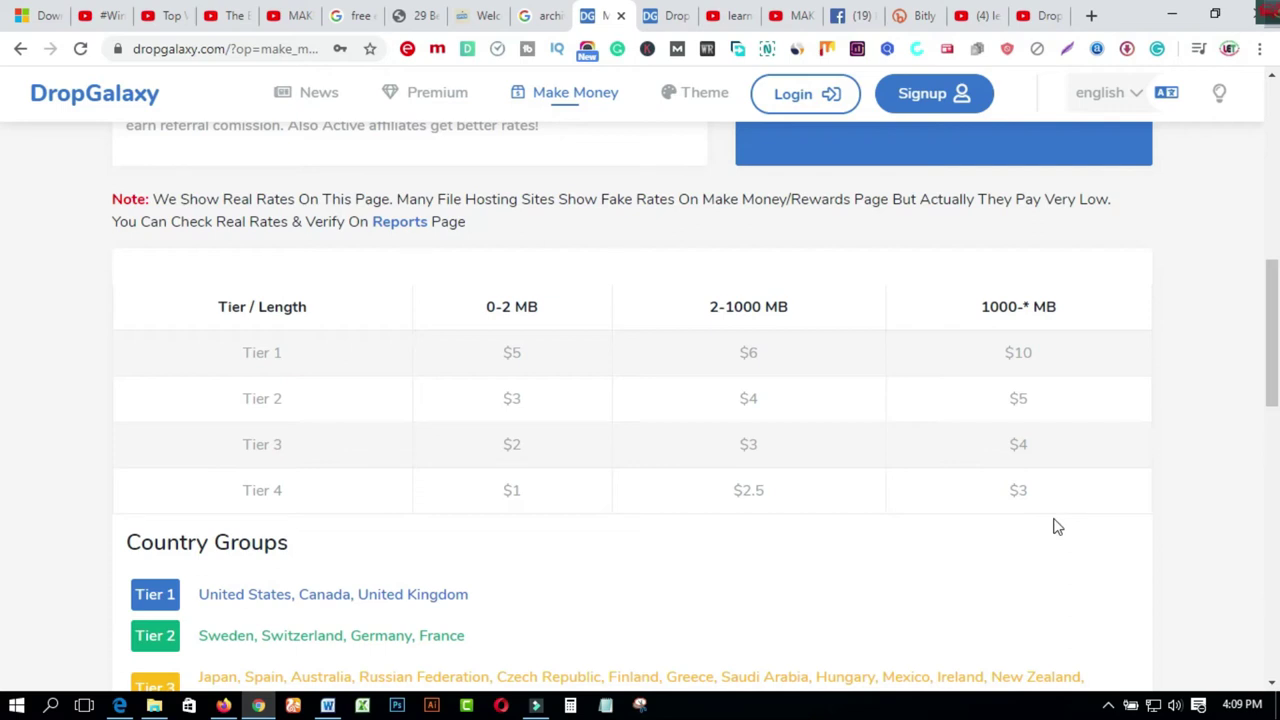
{"action": "scroll", "coordinate": [1057, 527], "scroll_direction": "up", "scroll_amount": 1}
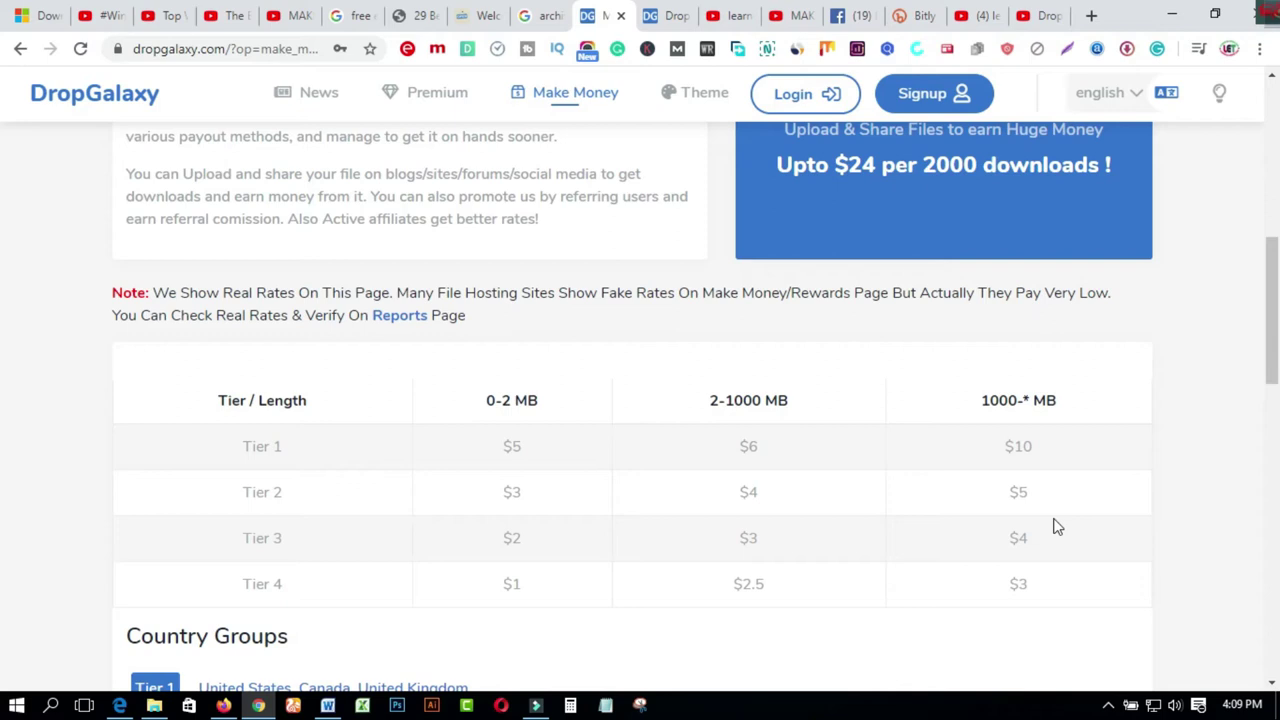
{"action": "scroll", "coordinate": [1057, 527], "scroll_direction": "up", "scroll_amount": 2}
{"action": "scroll", "coordinate": [1057, 527], "scroll_direction": "up", "scroll_amount": 3}
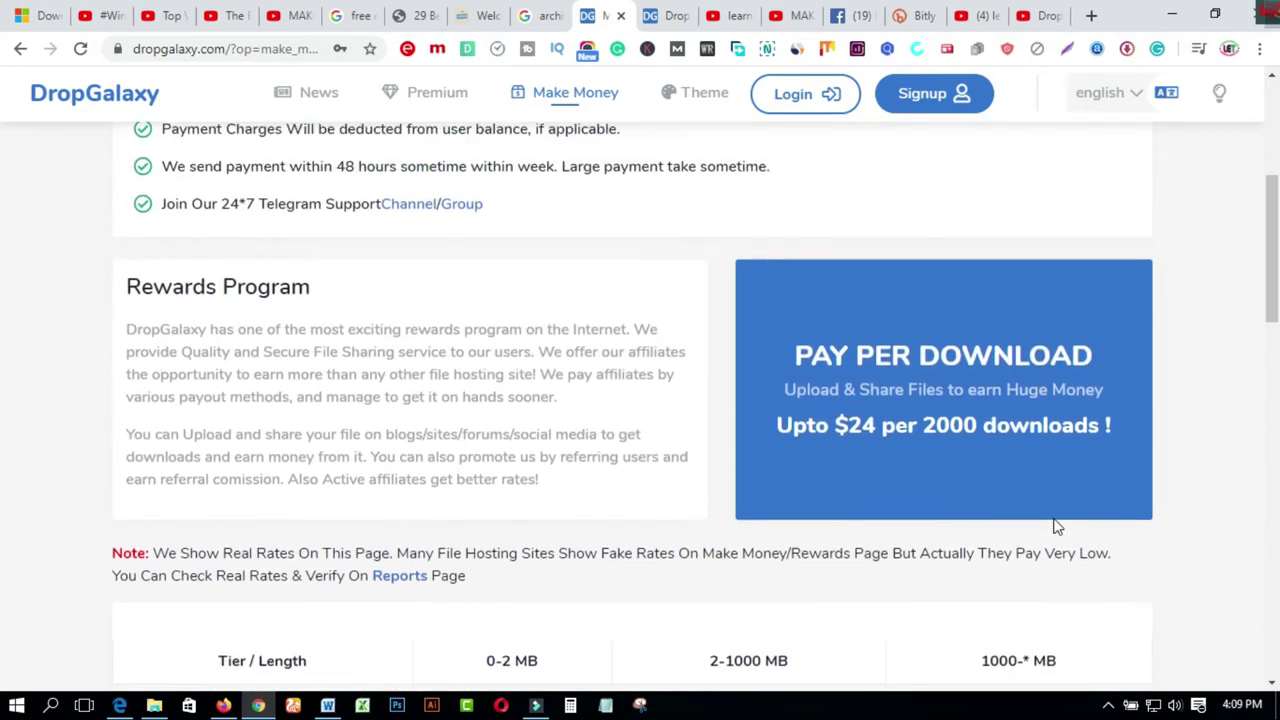
{"action": "scroll", "coordinate": [1053, 518], "scroll_direction": "up", "scroll_amount": 2}
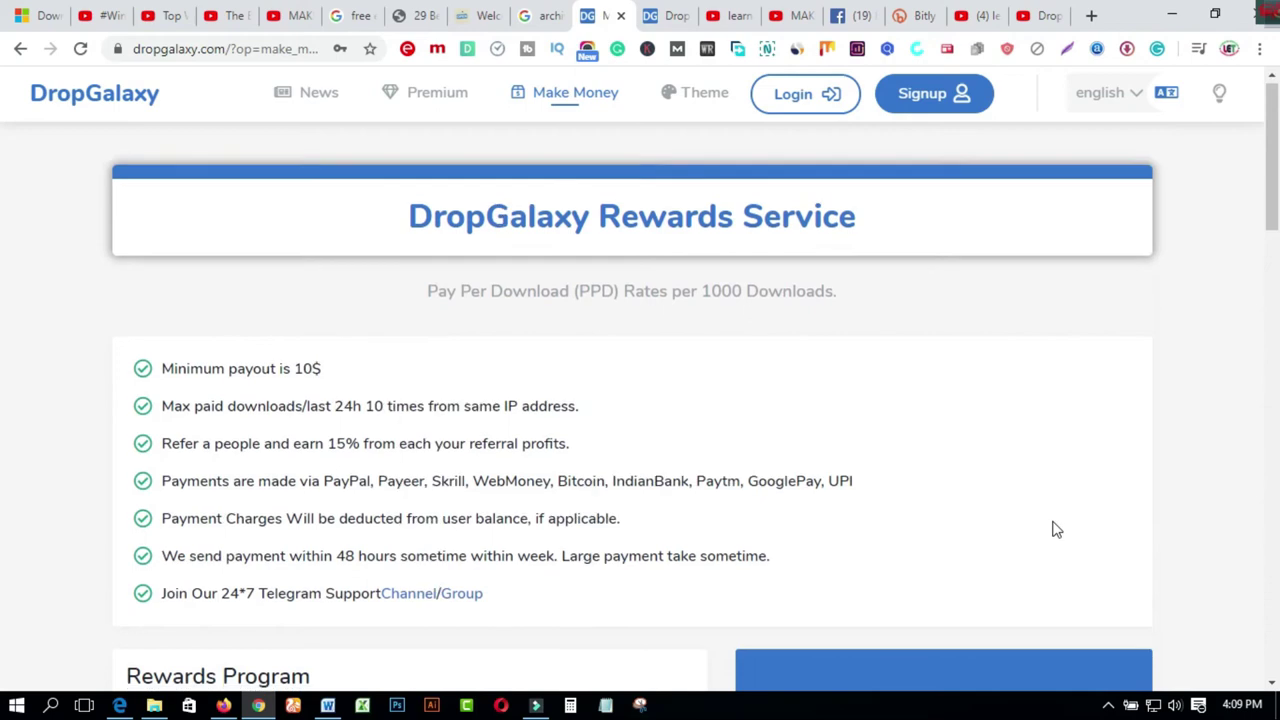
{"action": "scroll", "coordinate": [1052, 521], "scroll_direction": "down", "scroll_amount": 2}
{"action": "scroll", "coordinate": [1052, 522], "scroll_direction": "down", "scroll_amount": 6}
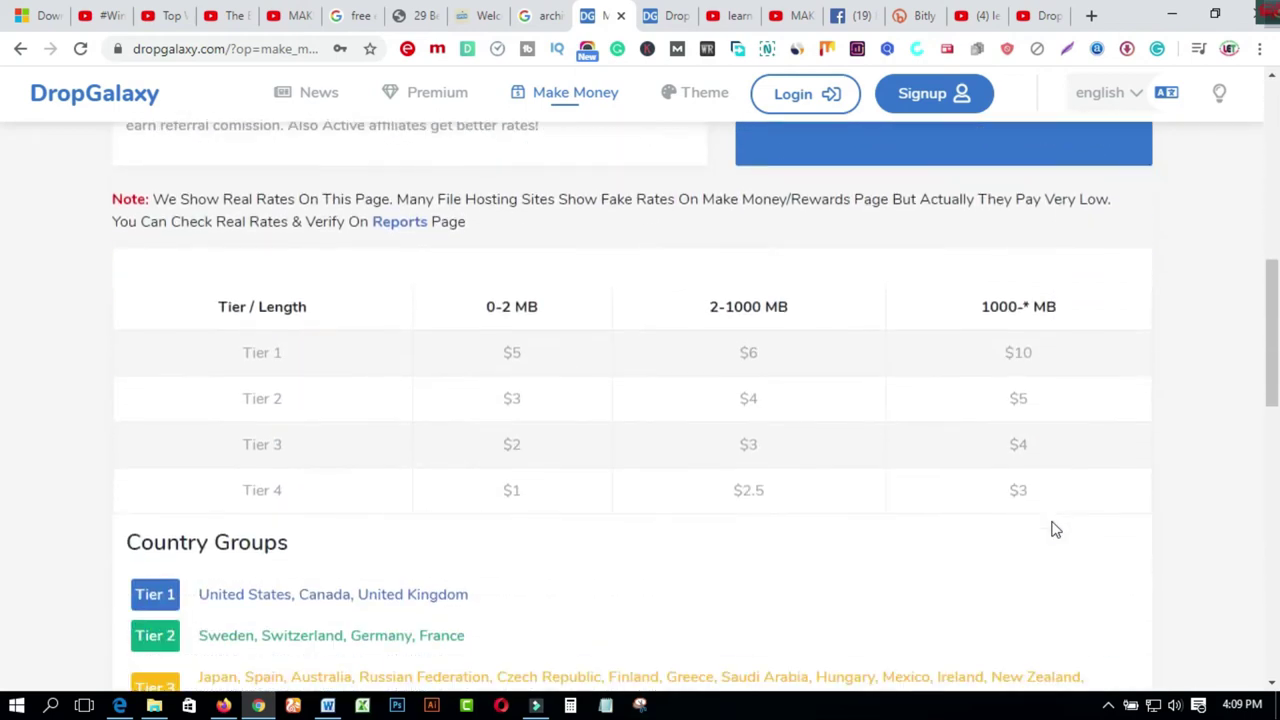
{"action": "scroll", "coordinate": [1055, 529], "scroll_direction": "down", "scroll_amount": 2}
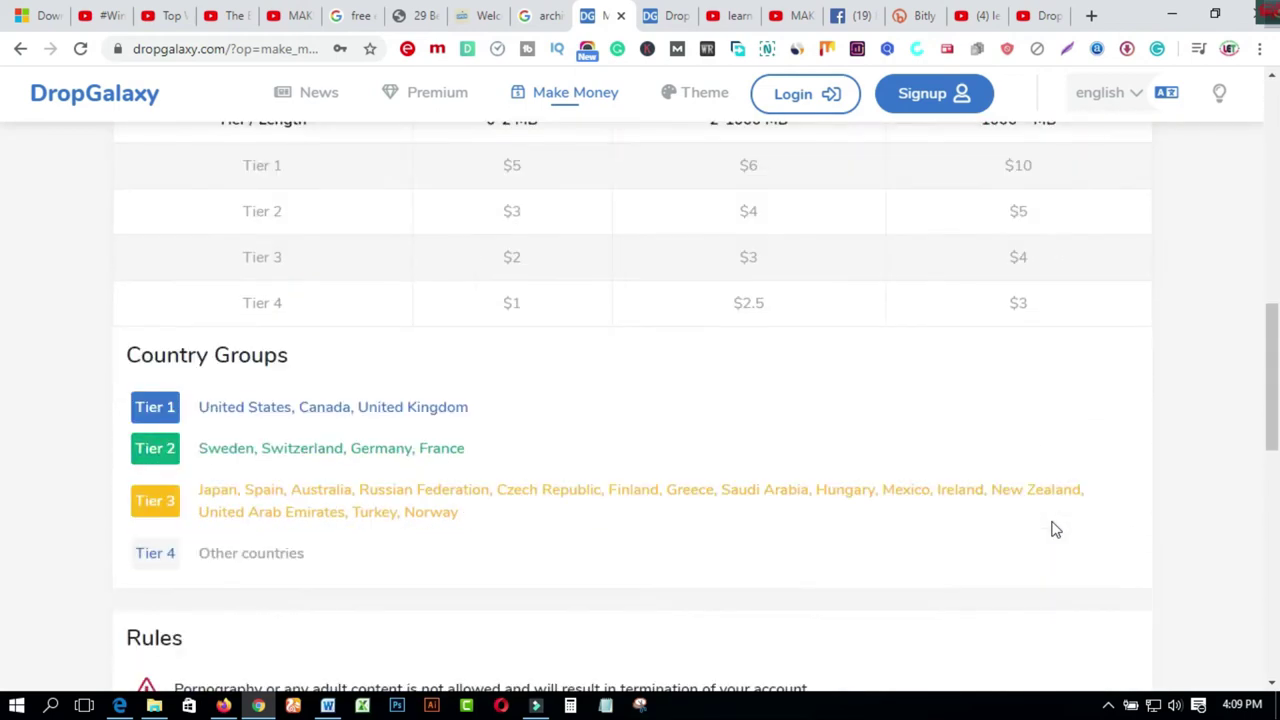
{"action": "scroll", "coordinate": [1055, 529], "scroll_direction": "down", "scroll_amount": 1}
{"action": "scroll", "coordinate": [1053, 529], "scroll_direction": "down", "scroll_amount": 1}
{"action": "scroll", "coordinate": [1053, 529], "scroll_direction": "up", "scroll_amount": 4}
{"action": "scroll", "coordinate": [1050, 525], "scroll_direction": "up", "scroll_amount": 8}
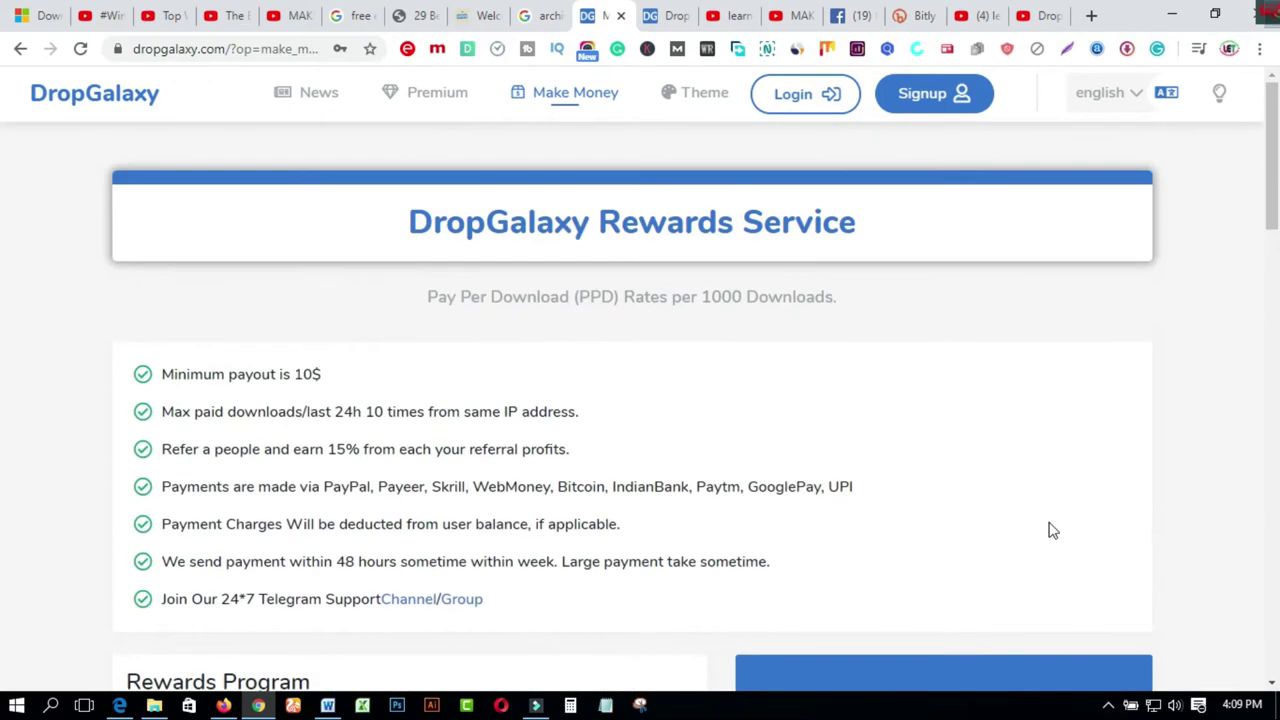
Step: Return to the DropGalaxy tab with the queued PDF and review its upload options and the service features
{"action": "left_click", "coordinate": [676, 14]}
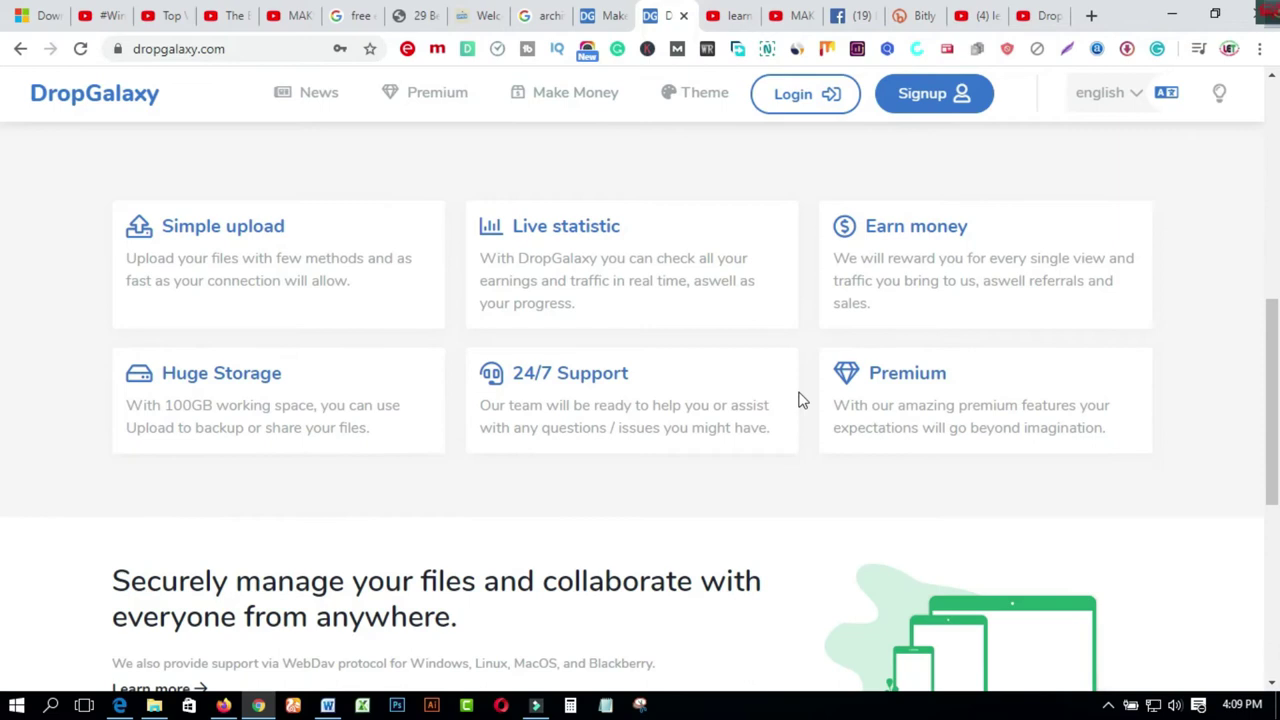
{"action": "scroll", "coordinate": [797, 400], "scroll_direction": "up", "scroll_amount": 3}
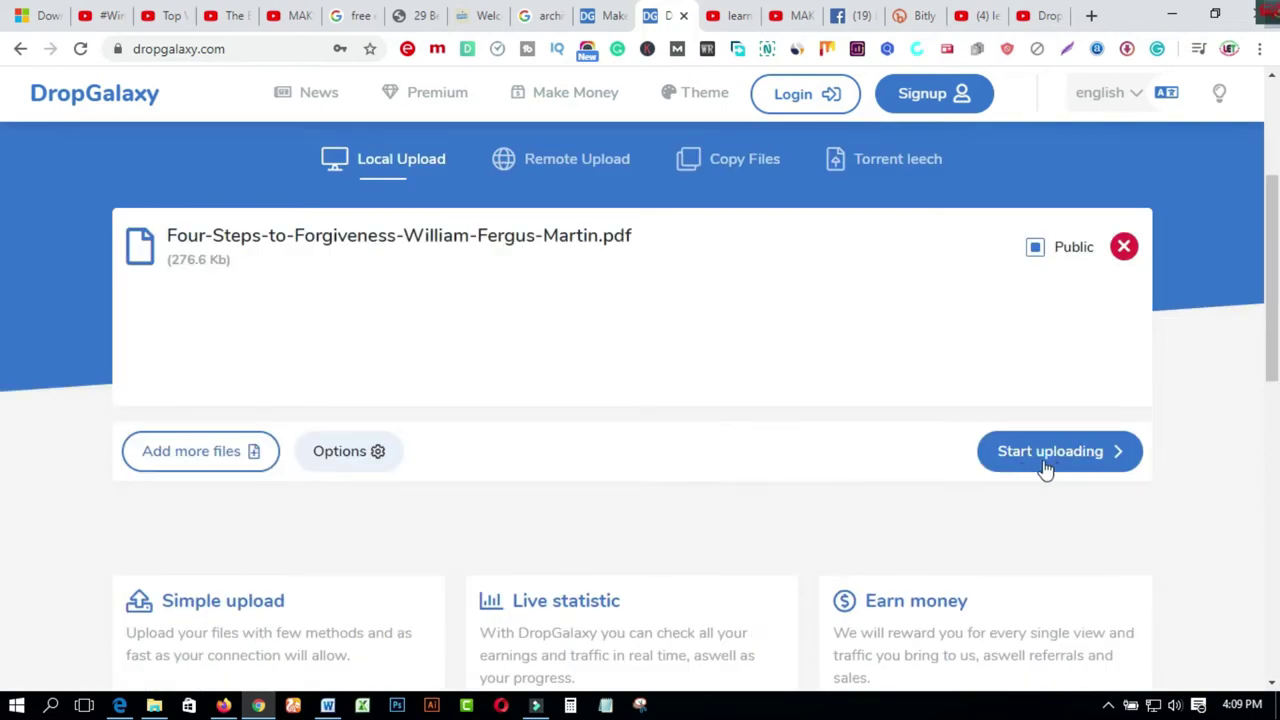
{"action": "scroll", "coordinate": [888, 435], "scroll_direction": "down", "scroll_amount": 1}
{"action": "scroll", "coordinate": [773, 366], "scroll_direction": "down", "scroll_amount": 4}
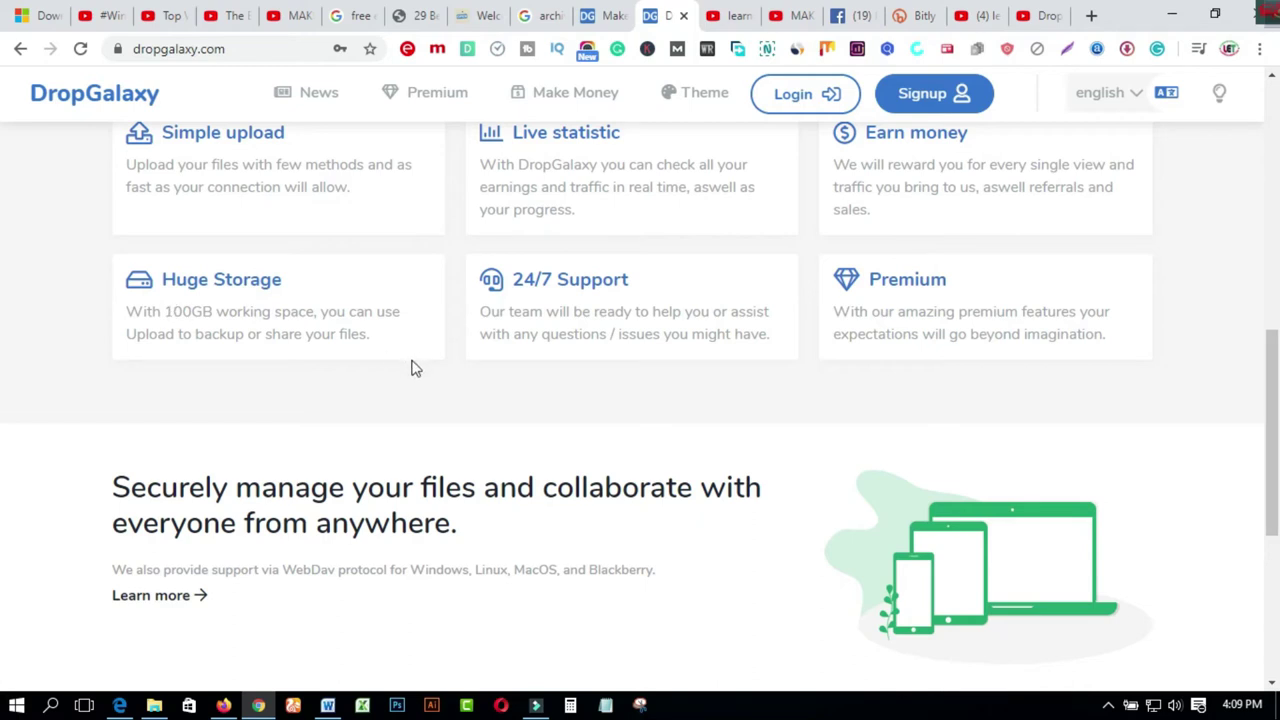
{"action": "scroll", "coordinate": [409, 366], "scroll_direction": "up", "scroll_amount": 1}
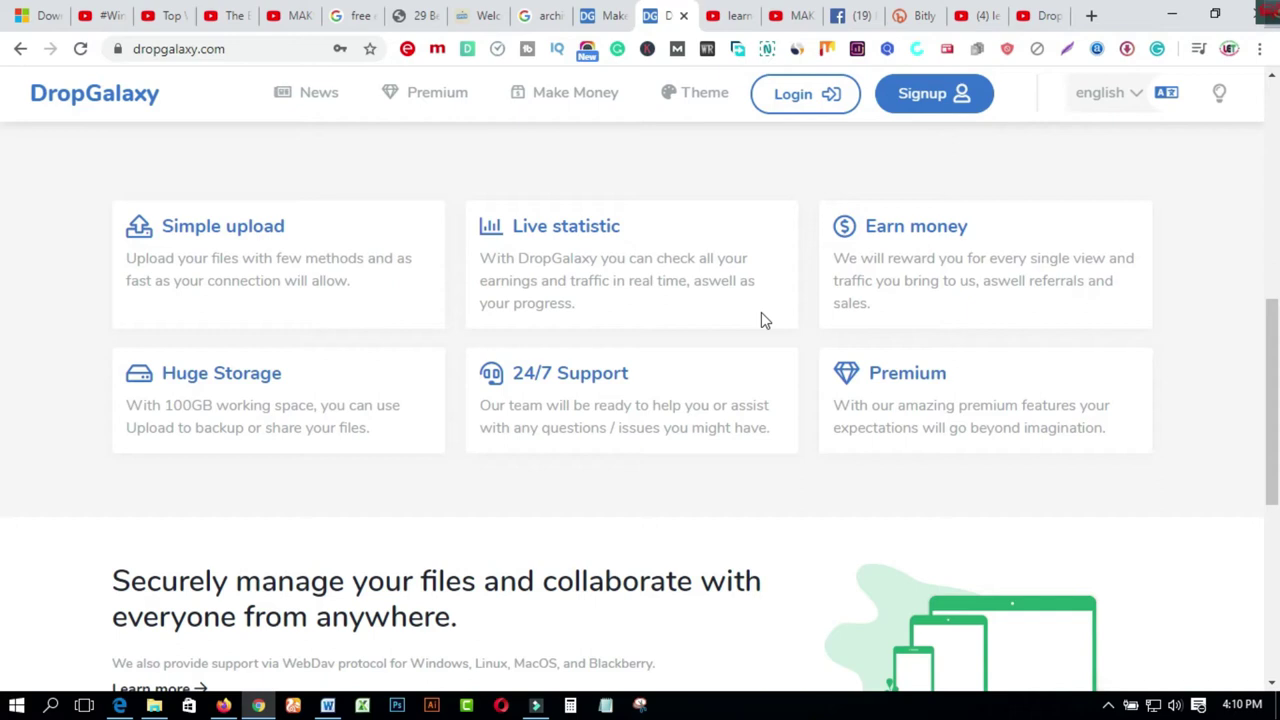
Step: Switch to the Google results for "free ebook download pdf" and look through the listed free ebook sites
{"action": "left_click", "coordinate": [357, 20]}
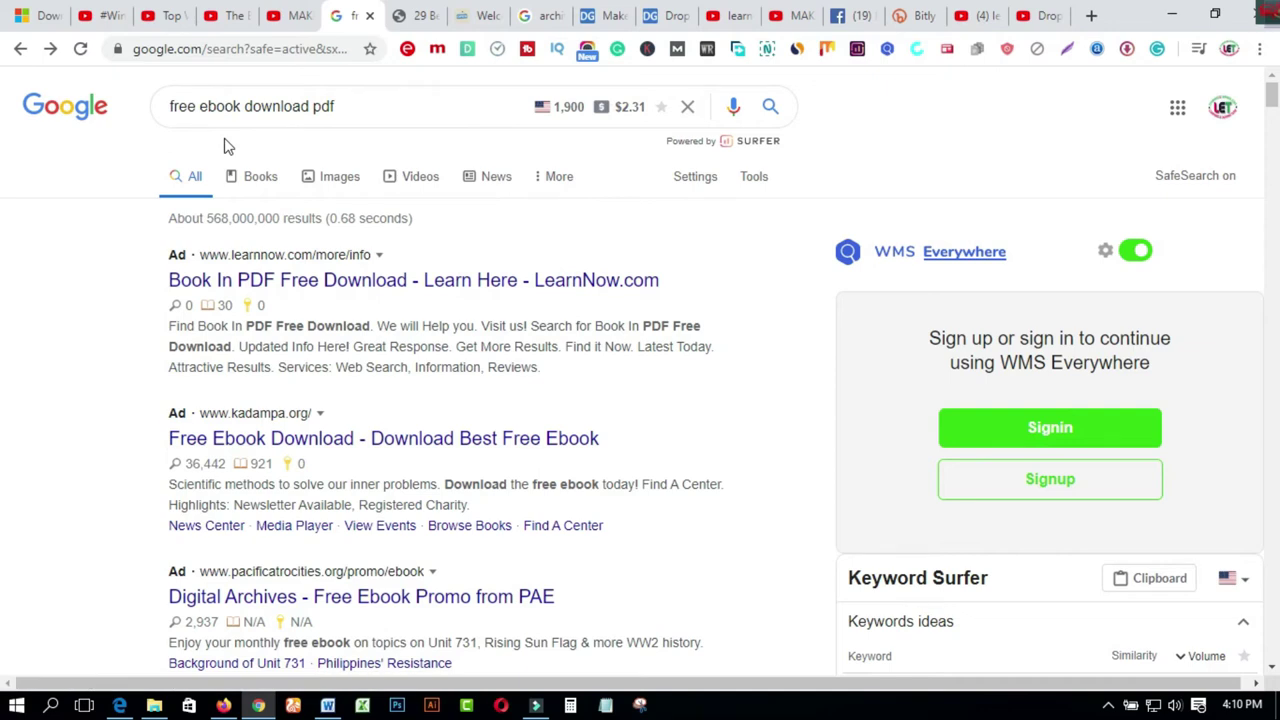
{"action": "scroll", "coordinate": [471, 366], "scroll_direction": "down", "scroll_amount": 2}
{"action": "scroll", "coordinate": [475, 378], "scroll_direction": "down", "scroll_amount": 2}
{"action": "scroll", "coordinate": [473, 378], "scroll_direction": "down", "scroll_amount": 4}
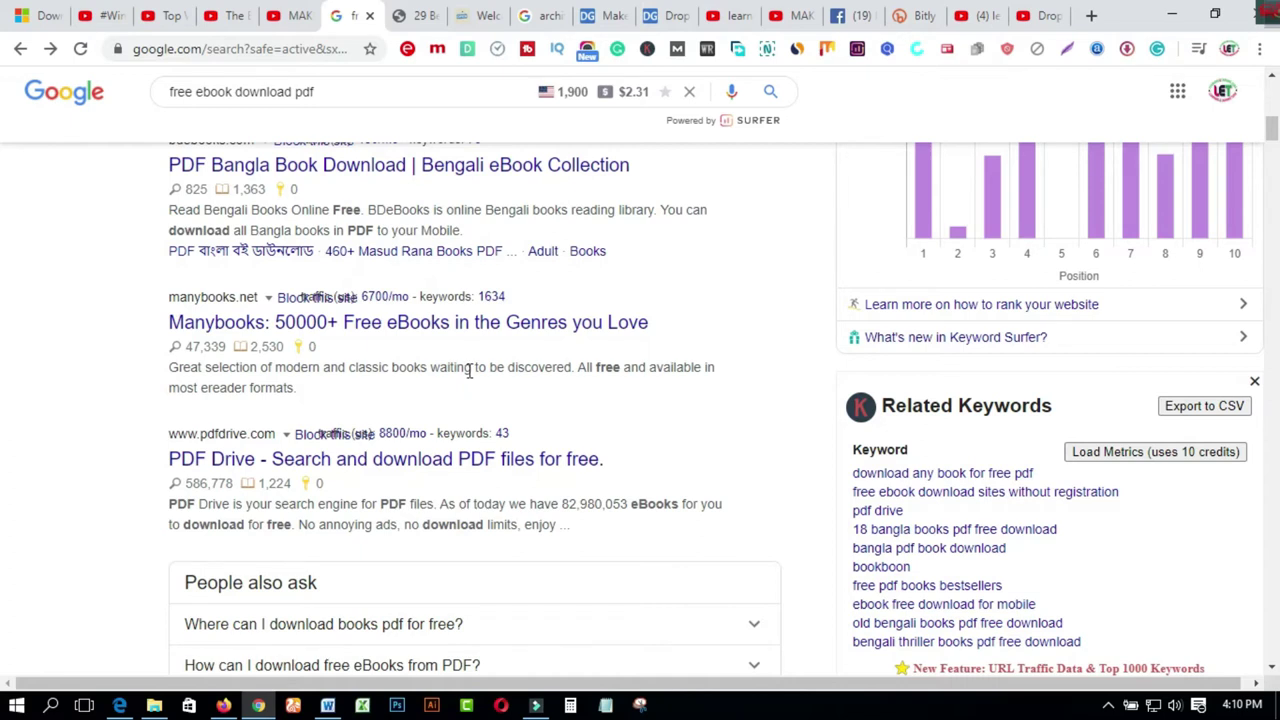
{"action": "scroll", "coordinate": [468, 372], "scroll_direction": "down", "scroll_amount": 3}
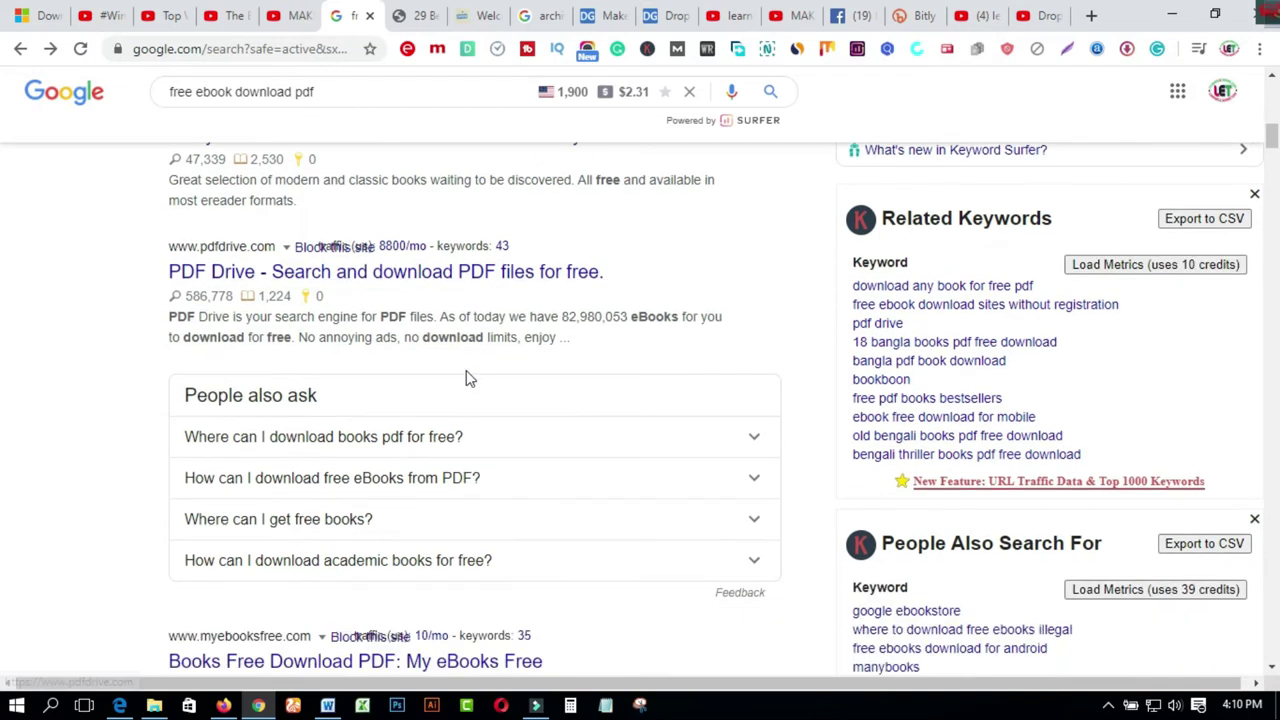
{"action": "scroll", "coordinate": [466, 378], "scroll_direction": "down", "scroll_amount": 3}
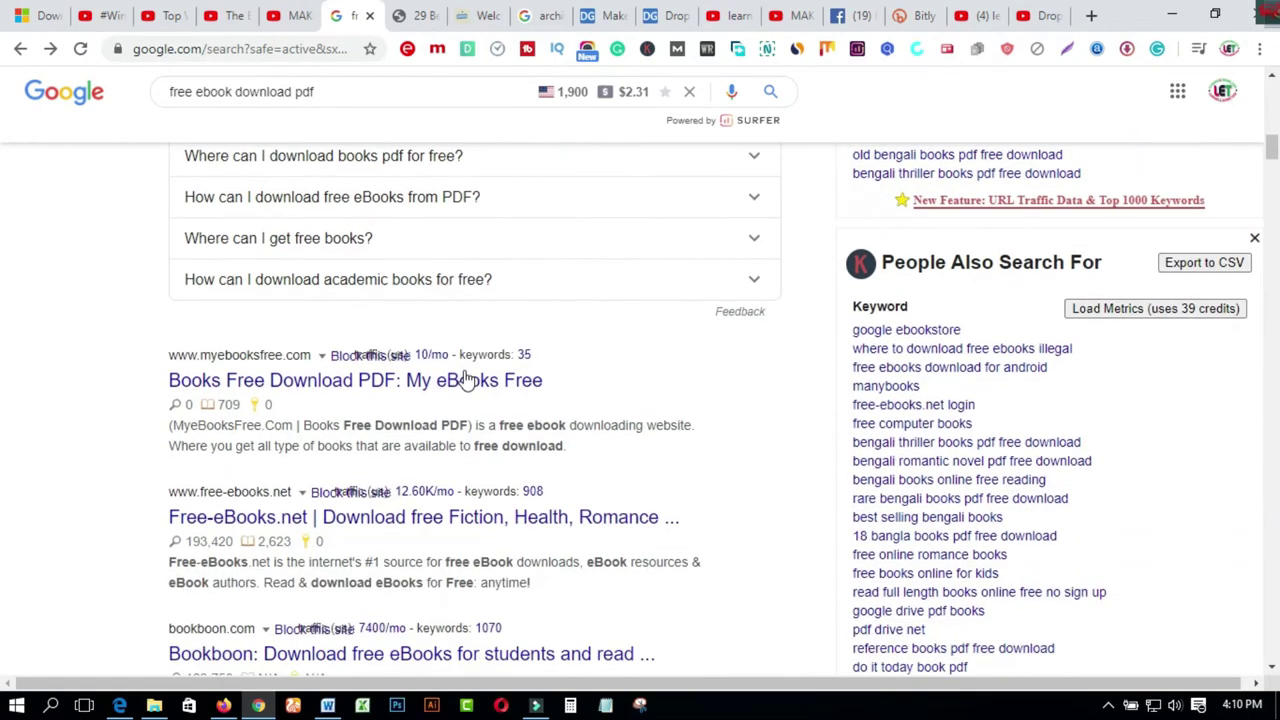
Step: Look through the search results for free ebook sites, including PDF Drive, Free-eBooks.net and Bookboon
{"action": "scroll", "coordinate": [466, 378], "scroll_direction": "down", "scroll_amount": 4}
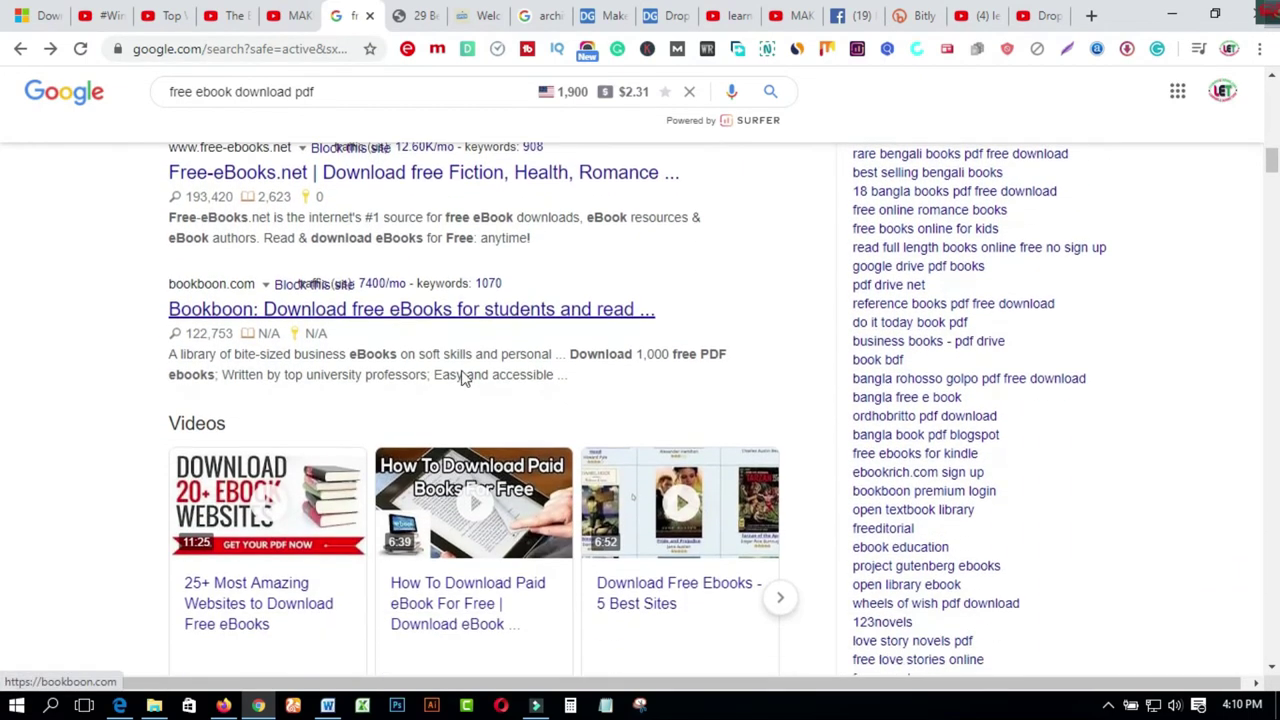
{"action": "scroll", "coordinate": [463, 378], "scroll_direction": "down", "scroll_amount": 1}
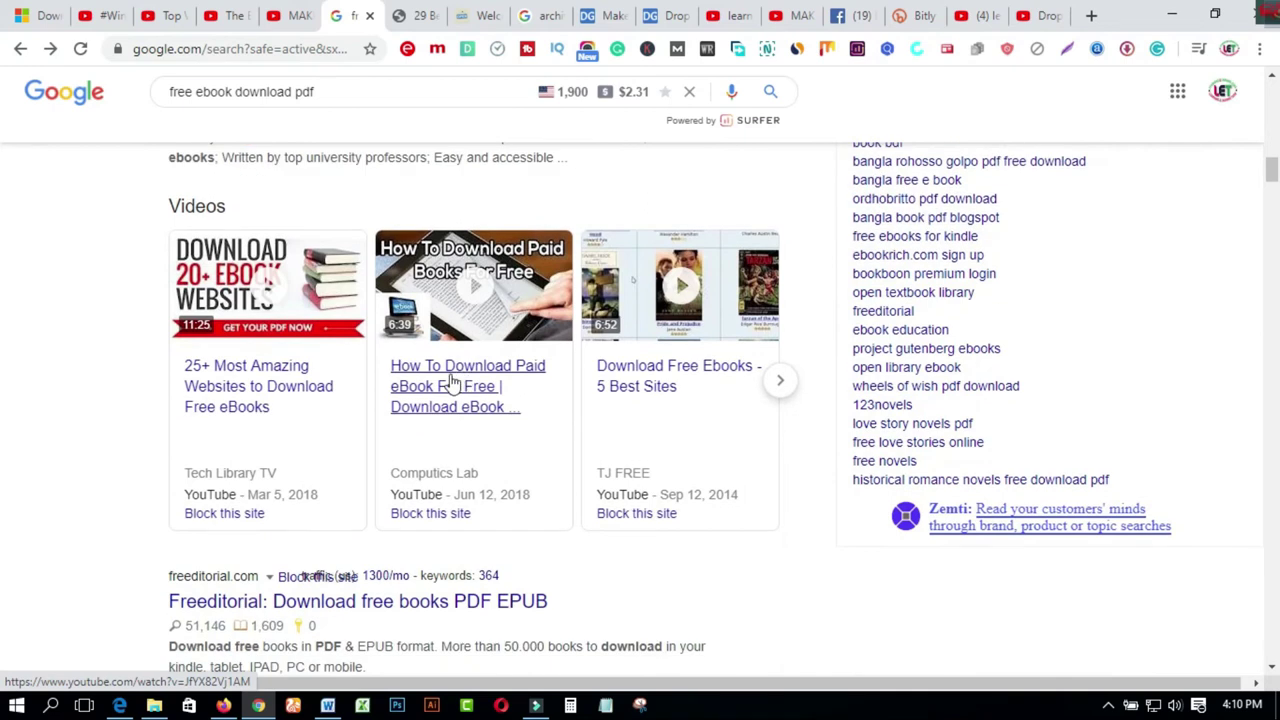
{"action": "scroll", "coordinate": [452, 382], "scroll_direction": "up", "scroll_amount": 8}
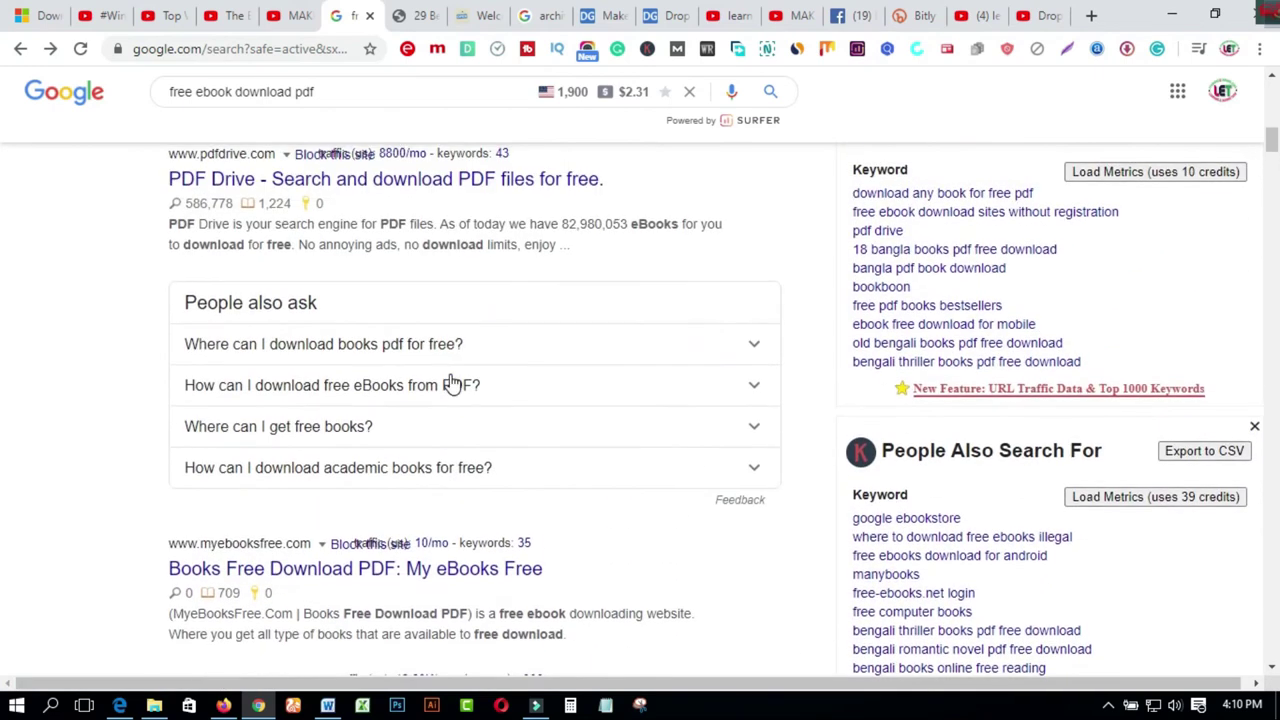
{"action": "scroll", "coordinate": [452, 382], "scroll_direction": "up", "scroll_amount": 8}
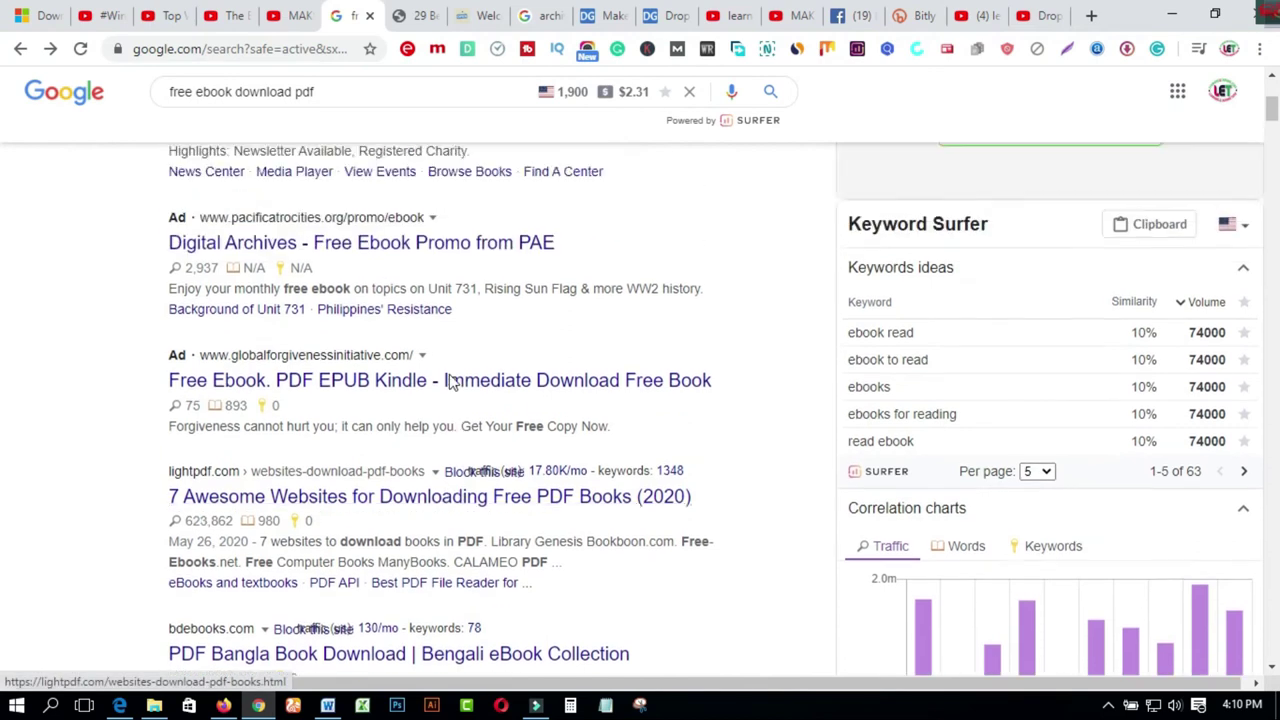
{"action": "scroll", "coordinate": [452, 382], "scroll_direction": "up", "scroll_amount": 4}
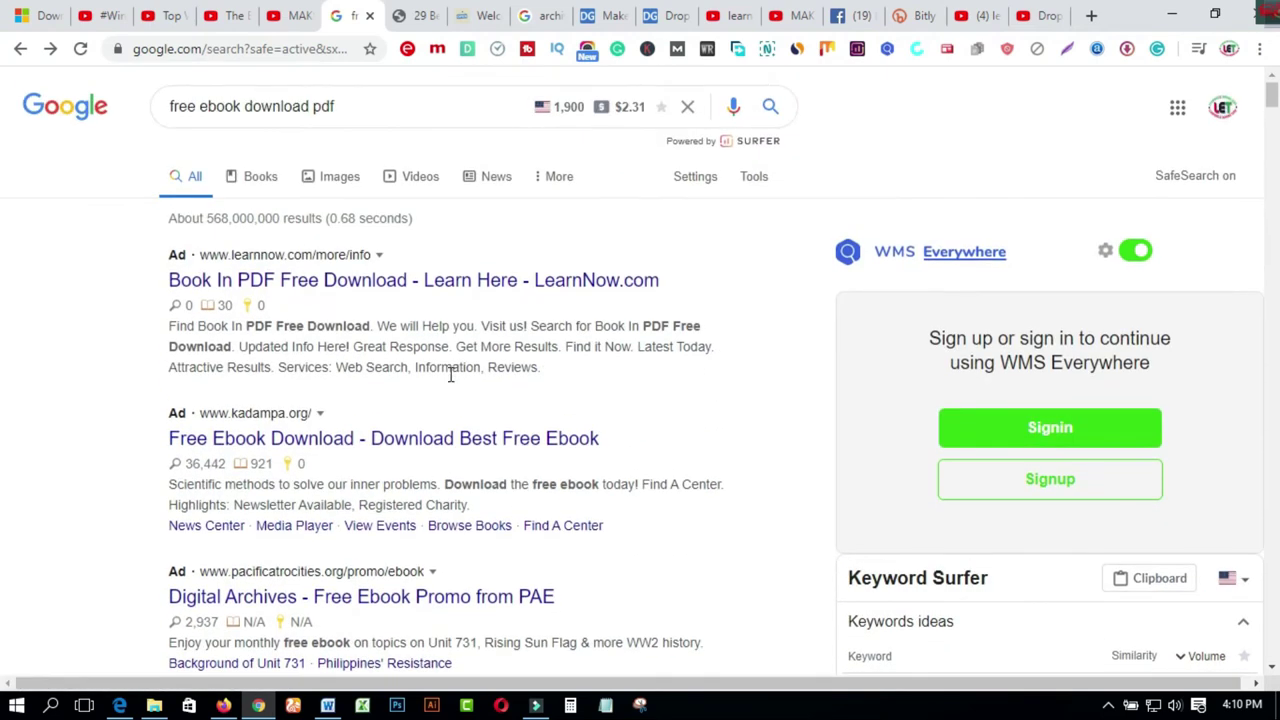
{"action": "scroll", "coordinate": [452, 380], "scroll_direction": "down", "scroll_amount": 3}
{"action": "scroll", "coordinate": [449, 378], "scroll_direction": "down", "scroll_amount": 6}
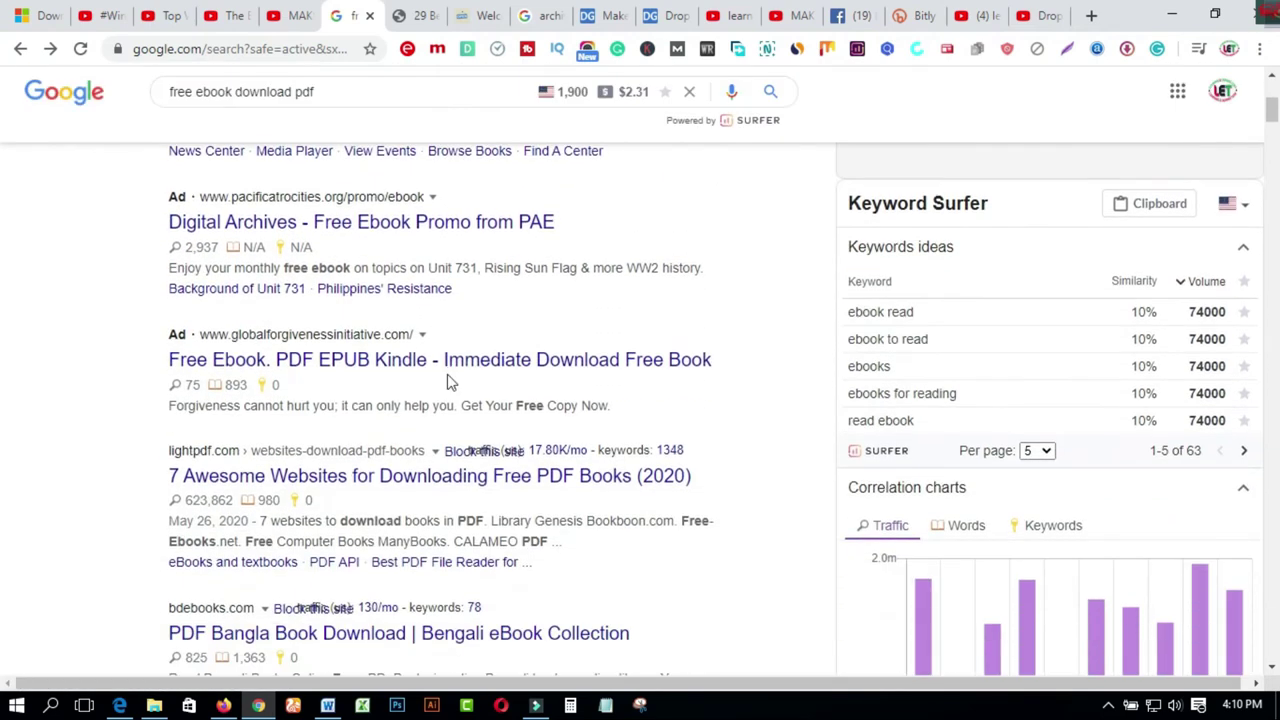
{"action": "scroll", "coordinate": [449, 382], "scroll_direction": "down", "scroll_amount": 2}
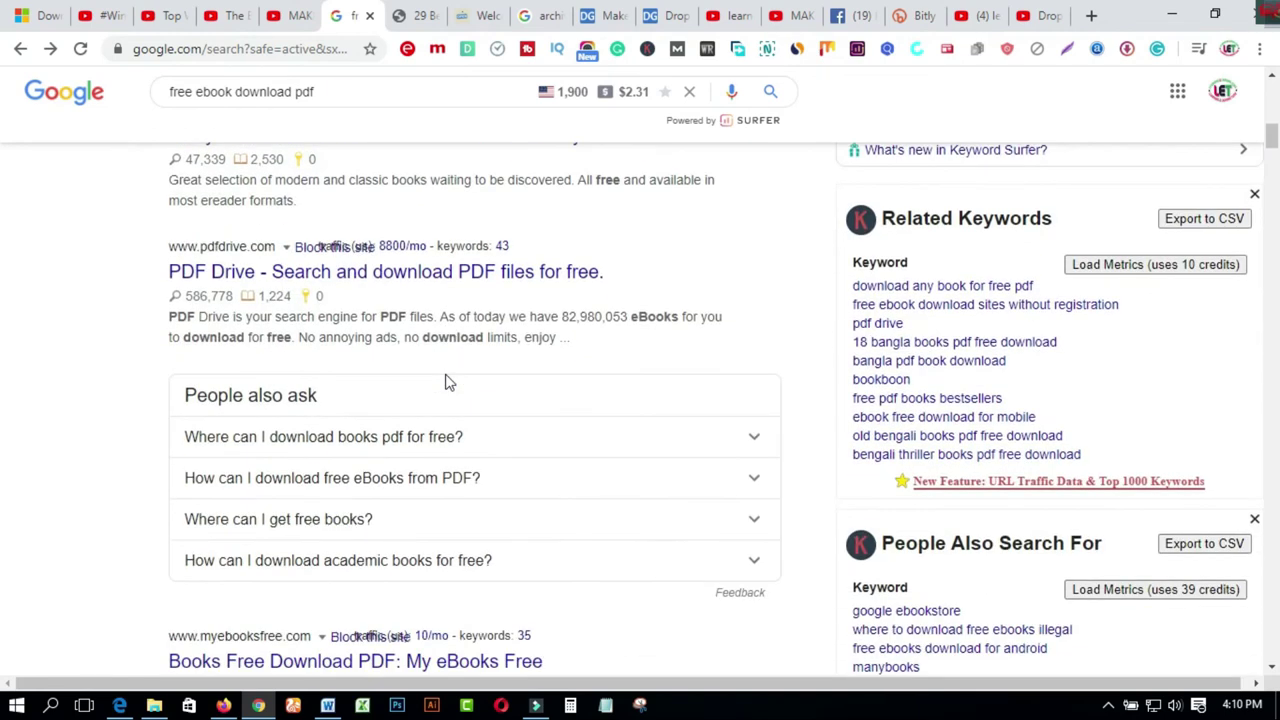
Step: Return to the DropGalaxy tabs and open the site's user registration form
{"action": "left_click", "coordinate": [667, 18]}
{"action": "scroll", "coordinate": [667, 241], "scroll_direction": "up", "scroll_amount": 4}
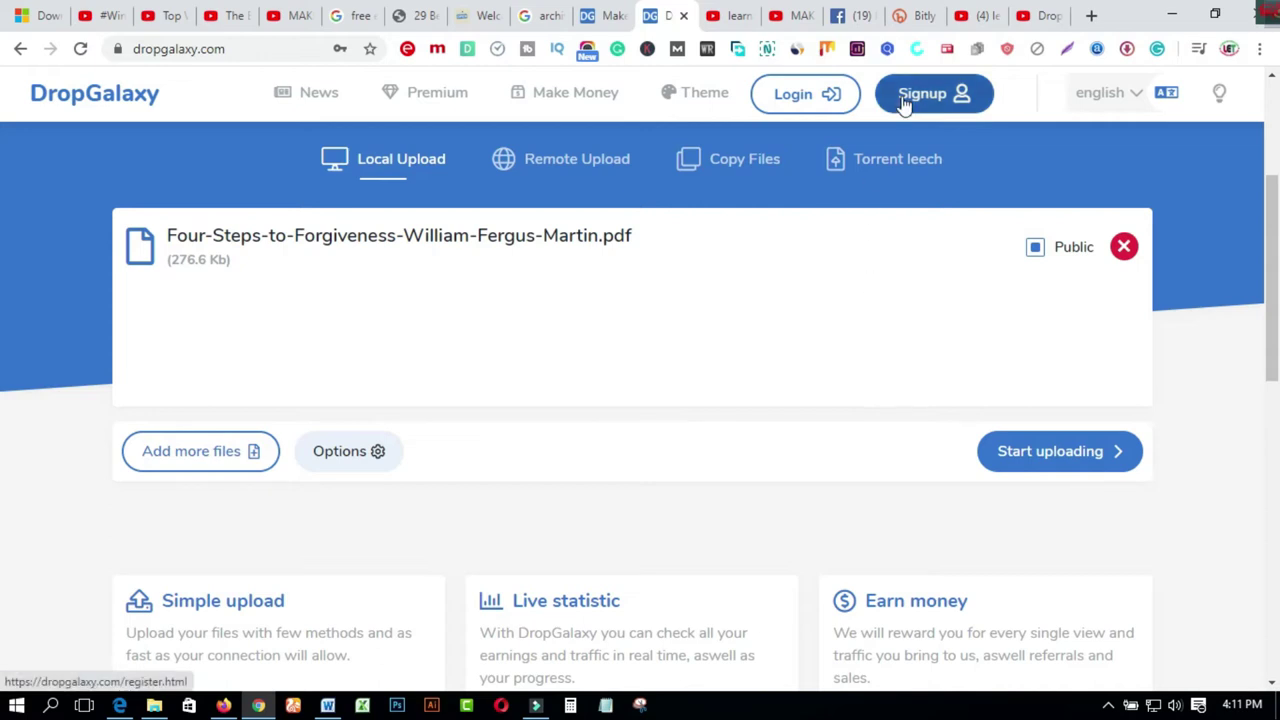
{"action": "left_click", "coordinate": [603, 16]}
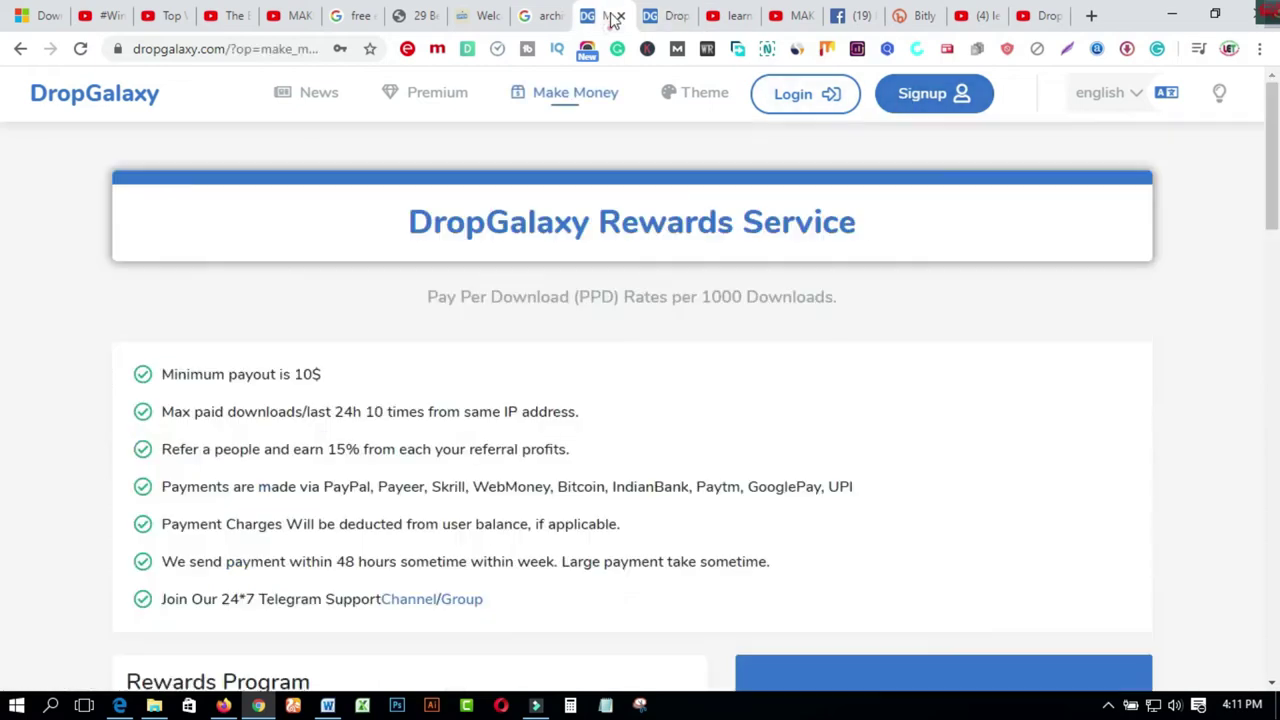
{"action": "left_click", "coordinate": [914, 110]}
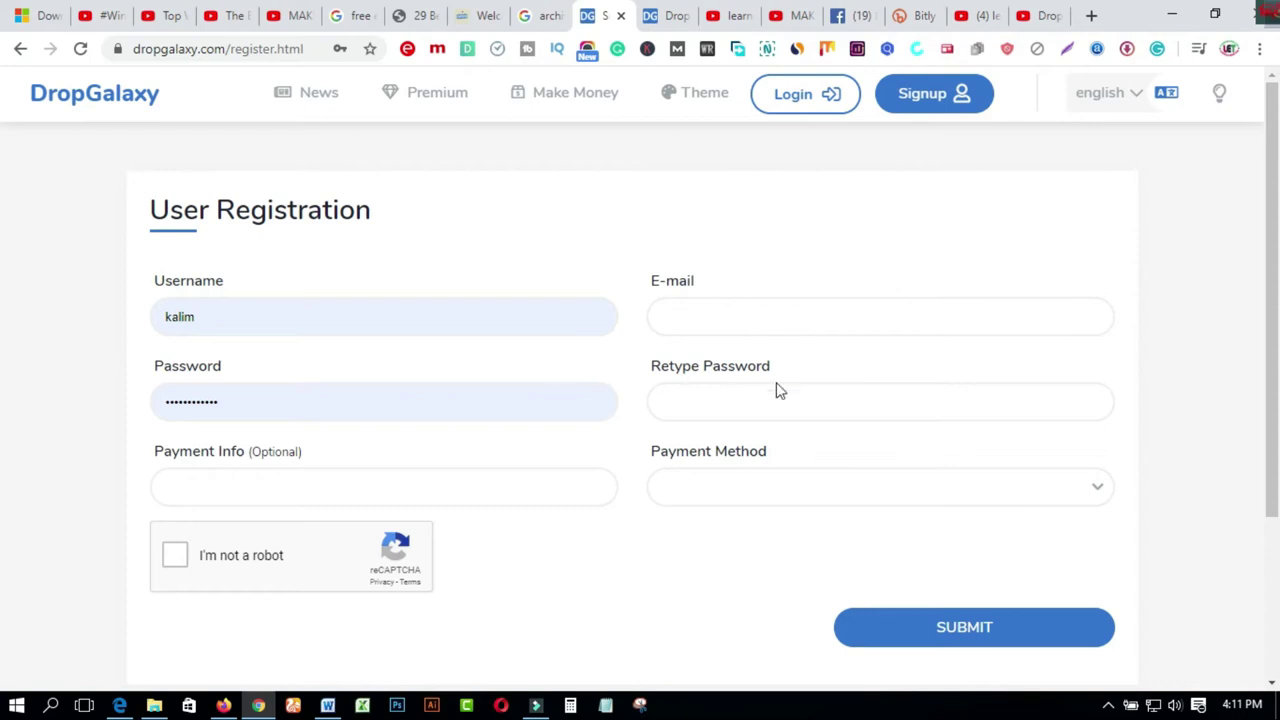
Step: Review the payment methods offered in the registration form and close the list without choosing one
{"action": "left_click", "coordinate": [740, 500]}
{"action": "scroll", "coordinate": [740, 502], "scroll_direction": "down", "scroll_amount": 1}
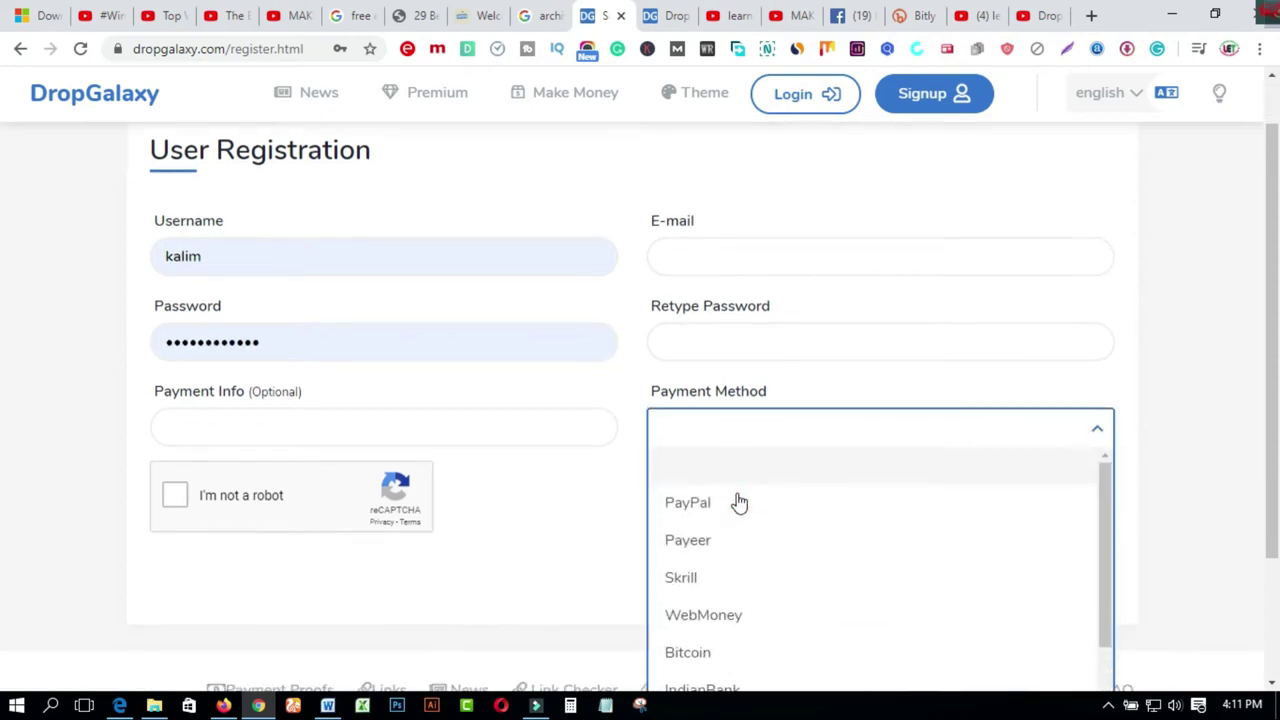
{"action": "scroll", "coordinate": [806, 460], "scroll_direction": "down", "scroll_amount": 1}
{"action": "scroll", "coordinate": [810, 463], "scroll_direction": "up", "scroll_amount": 1}
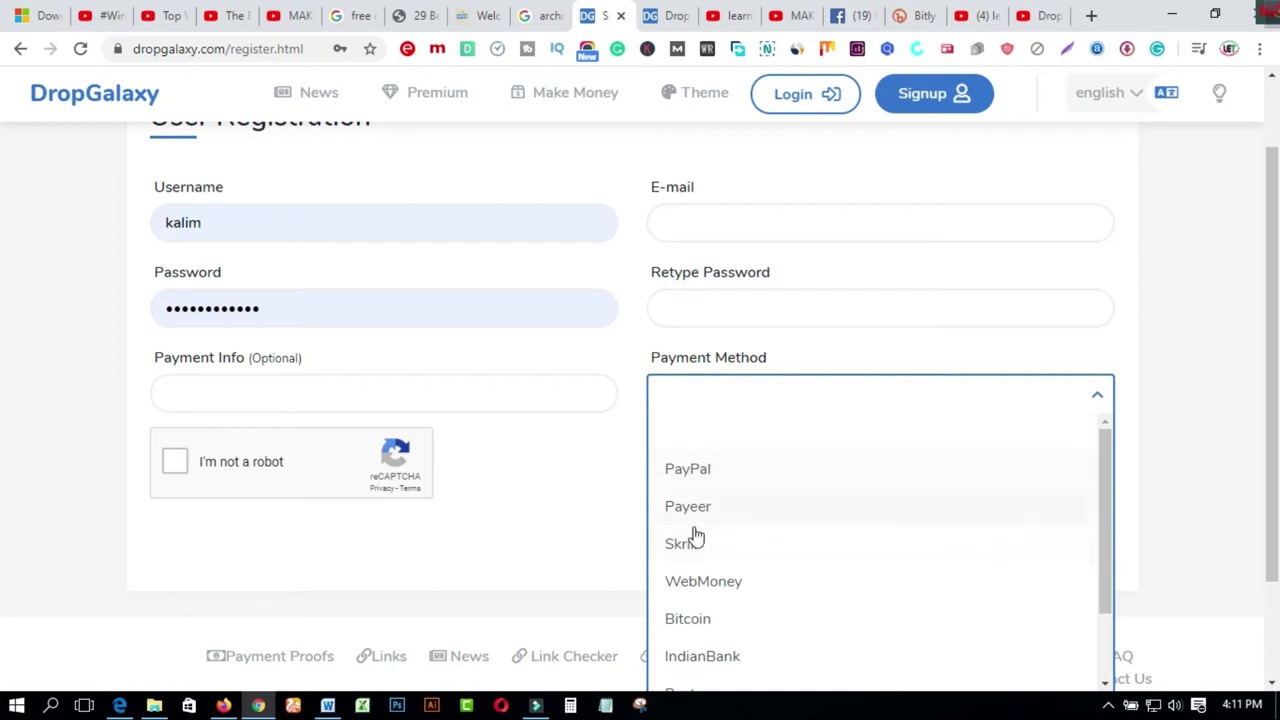
{"action": "left_click", "coordinate": [1206, 232]}
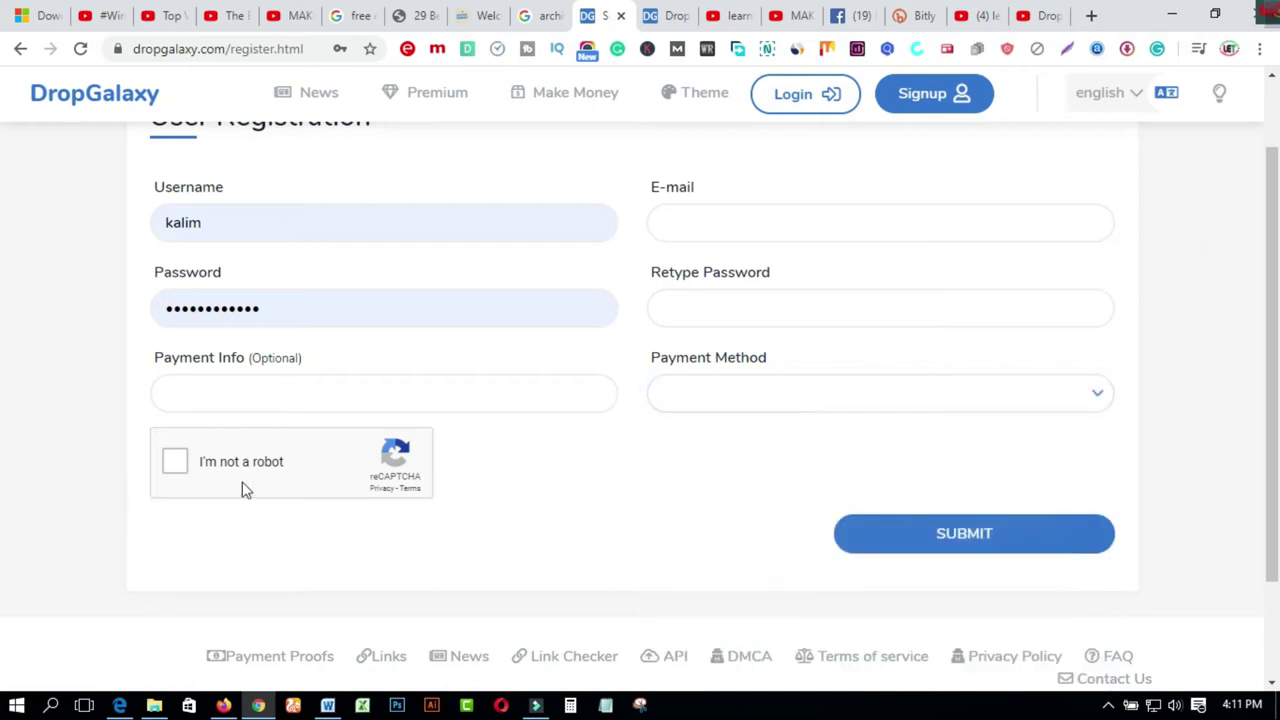
{"action": "scroll", "coordinate": [842, 511], "scroll_direction": "up", "scroll_amount": 1}
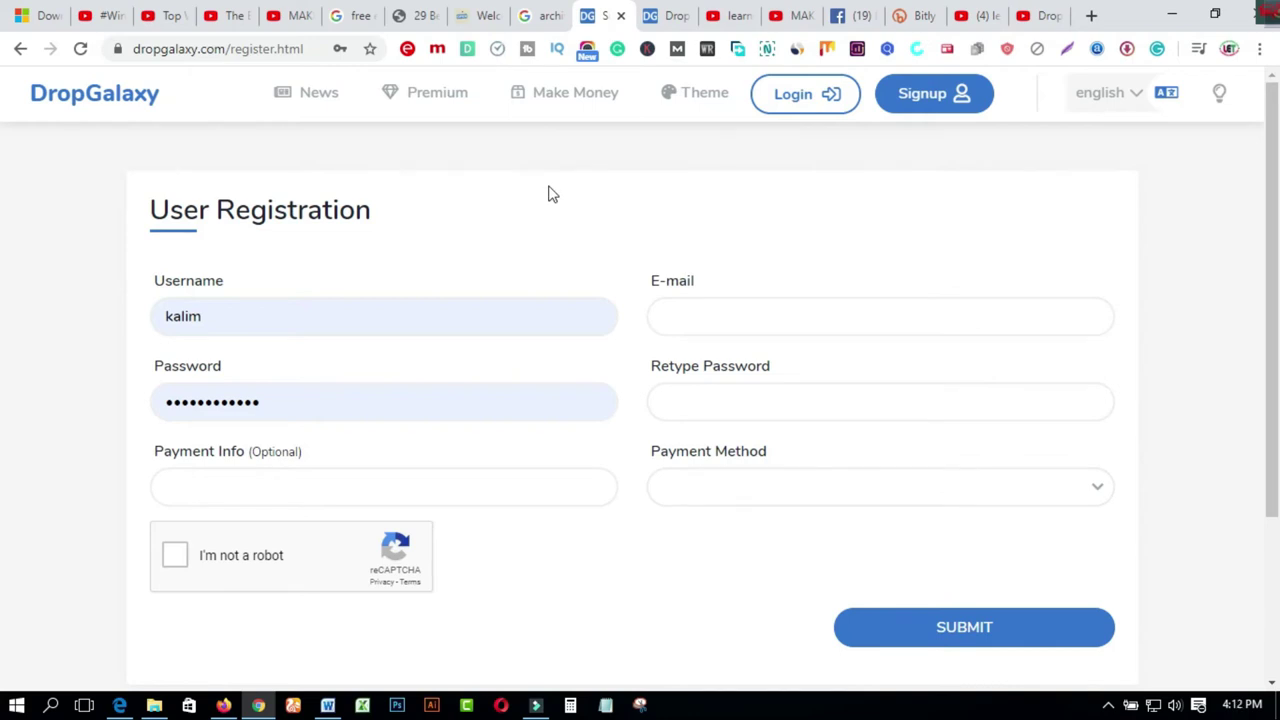
Step: Switch to Firefox and bring up the Blogger list of all posts for the learning & earning tube blog
{"action": "left_click", "coordinate": [224, 705]}
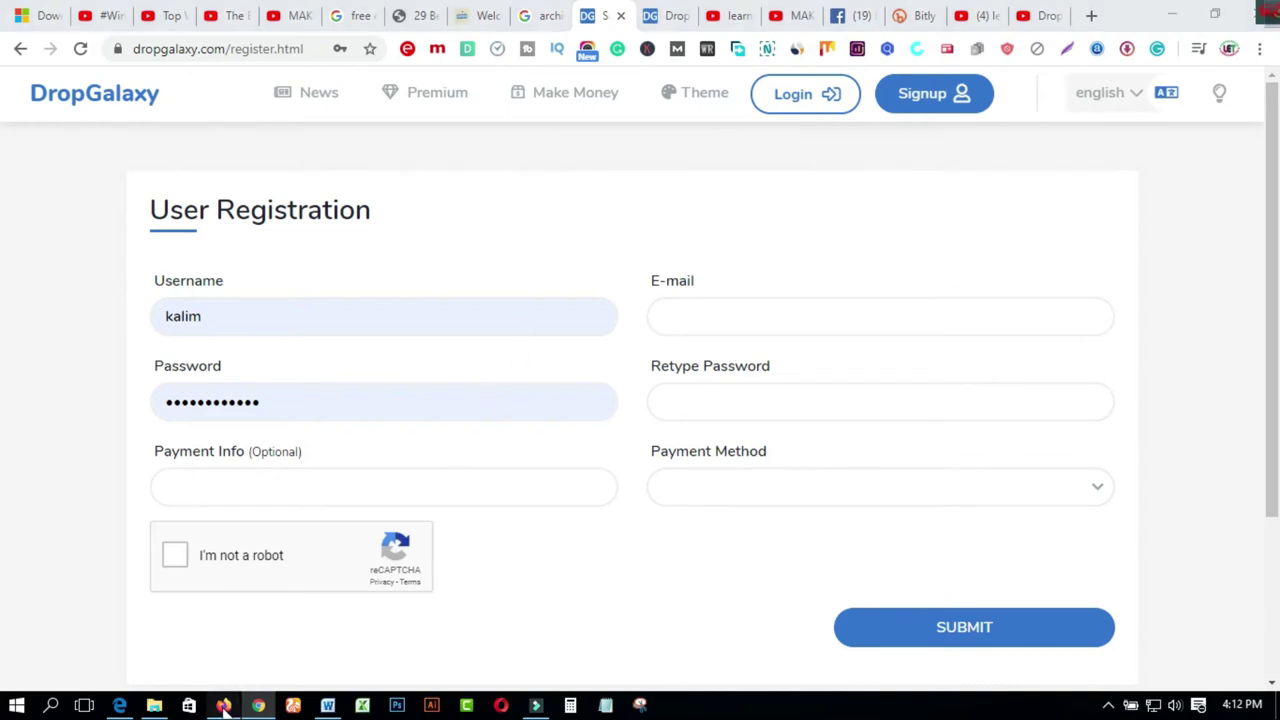
{"action": "left_click", "coordinate": [158, 22]}
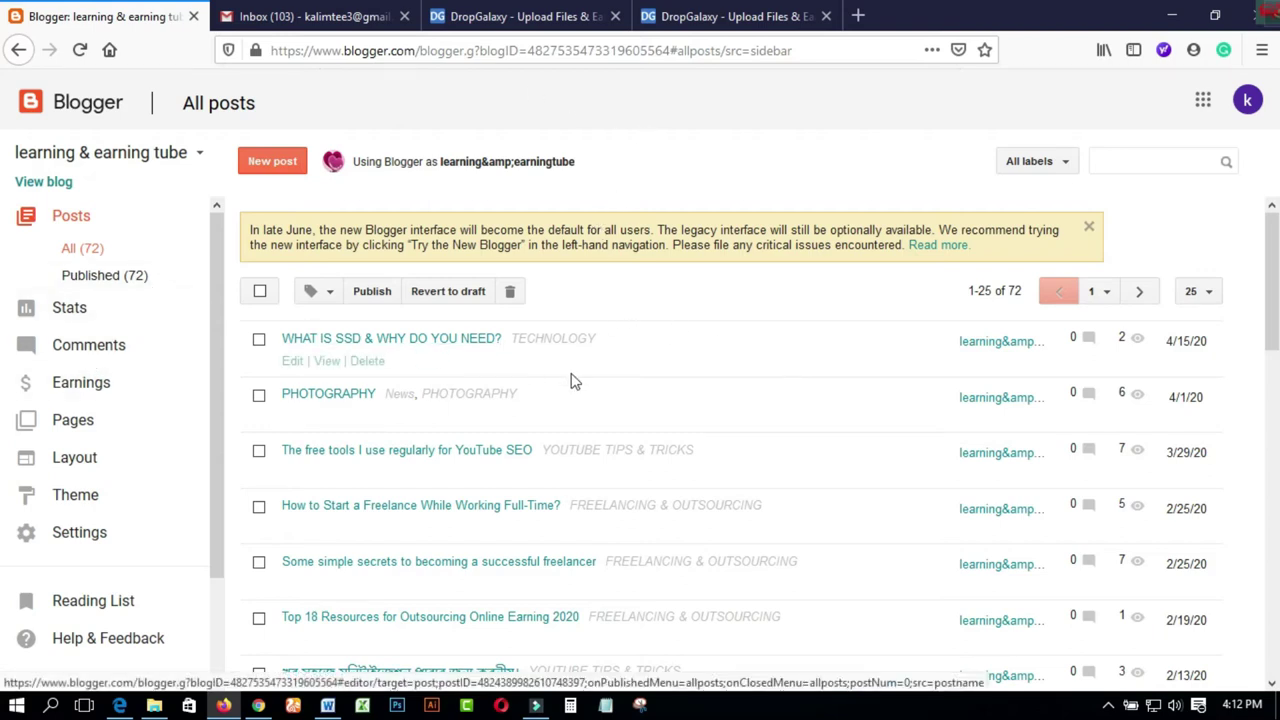
{"action": "scroll", "coordinate": [577, 383], "scroll_direction": "down", "scroll_amount": 2}
{"action": "scroll", "coordinate": [577, 383], "scroll_direction": "up", "scroll_amount": 2}
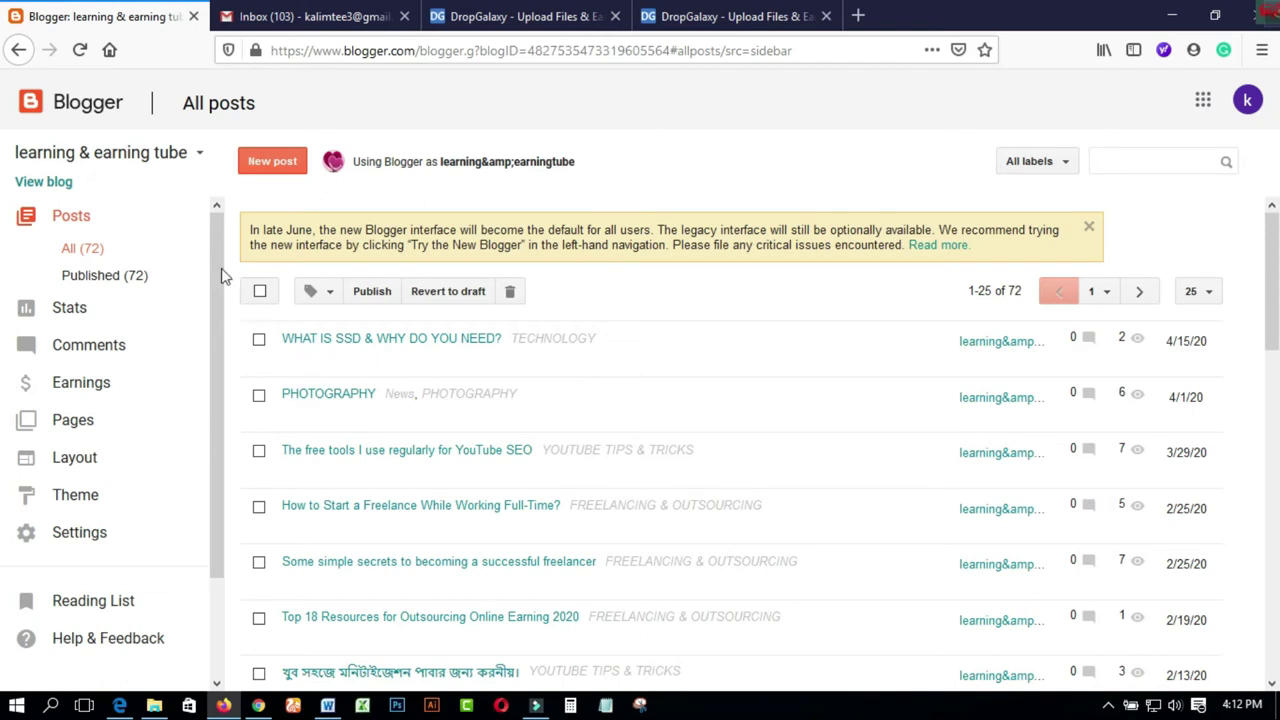
Step: Start a new blog from the blog list and enter the title "free e book Download"
{"action": "left_click", "coordinate": [201, 153]}
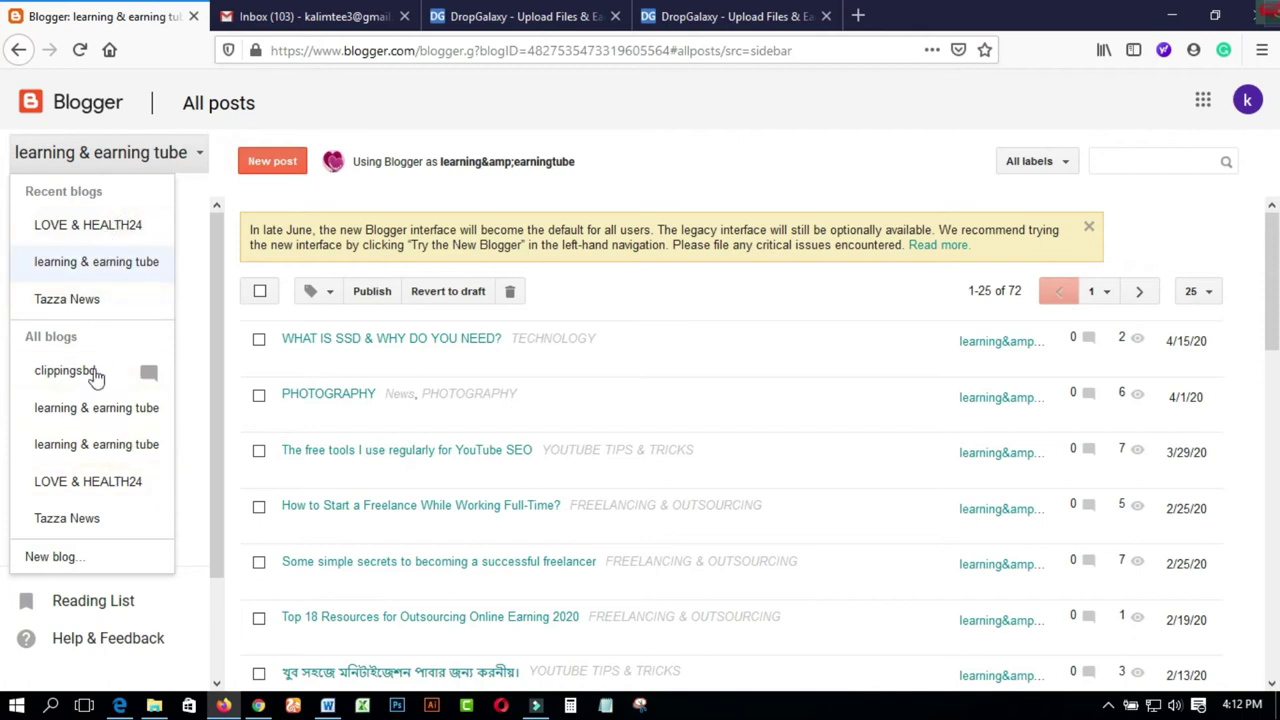
{"action": "left_click", "coordinate": [38, 560]}
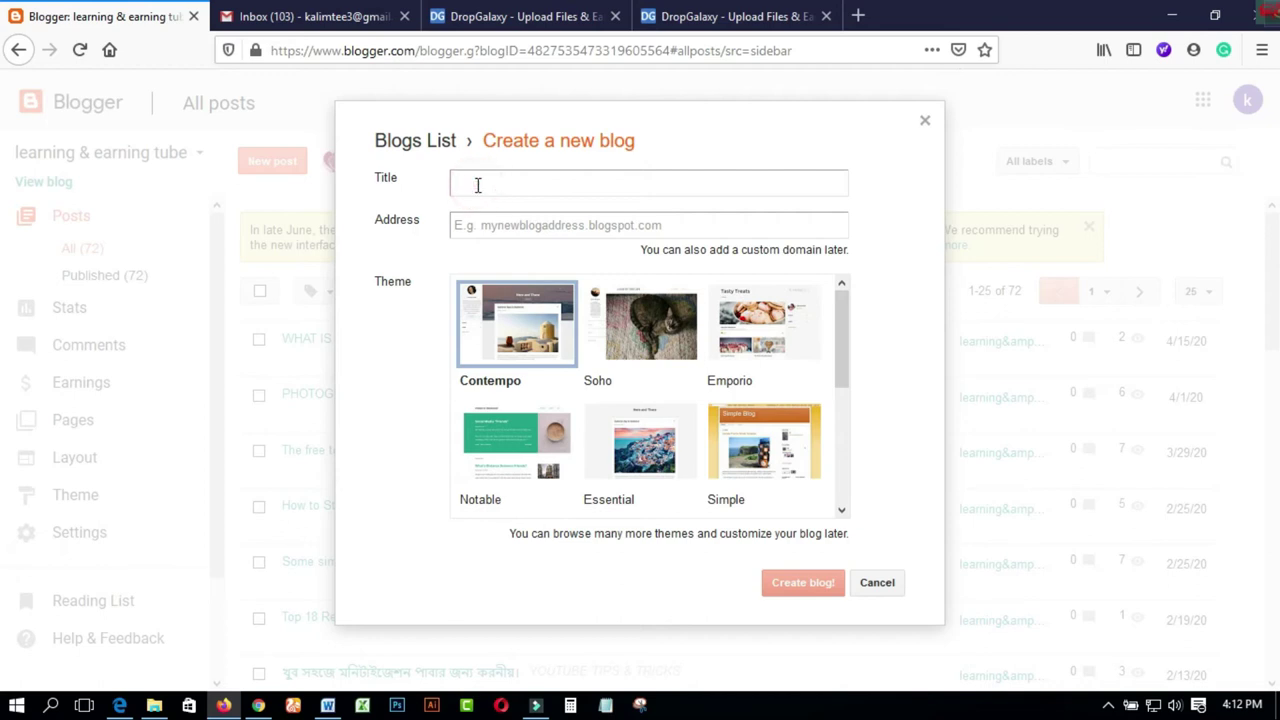
{"action": "type", "text": "free e book Download"}
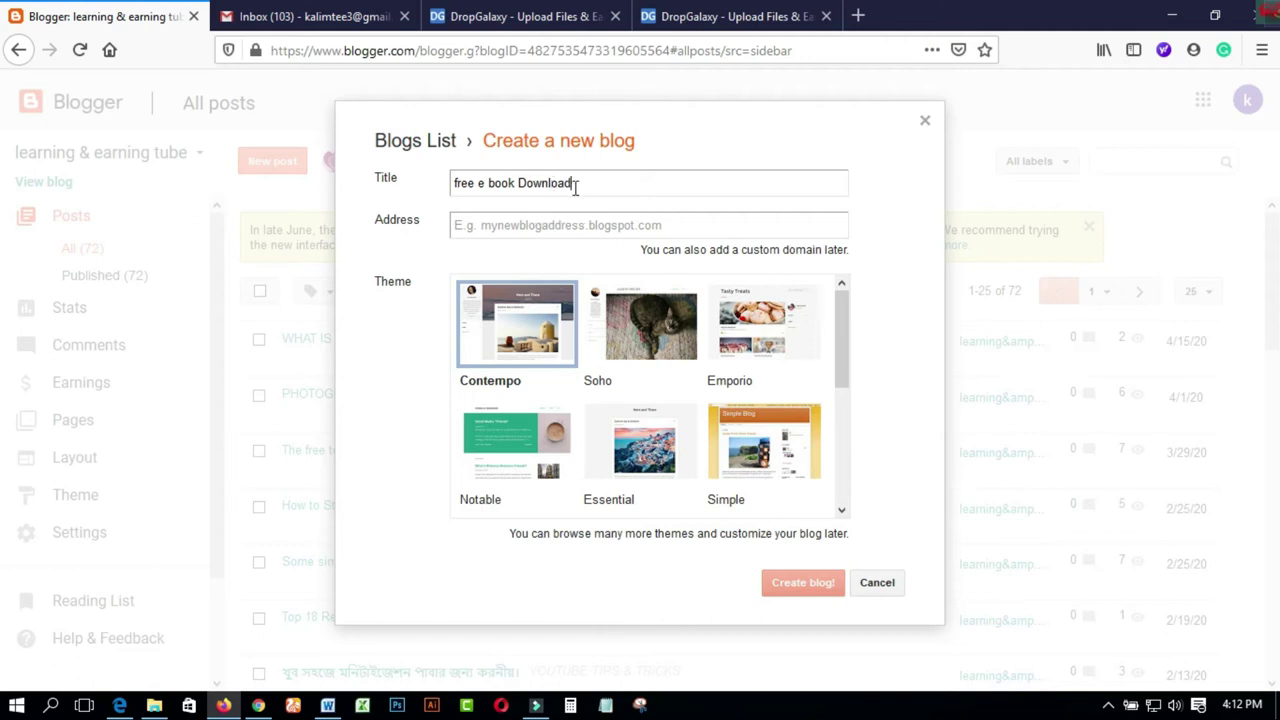
Step: Copy the new blog's title and paste it as the blog address
{"action": "left_click_drag", "start_coordinate": [586, 182], "coordinate": [450, 182]}
{"action": "right_click", "coordinate": [463, 182]}
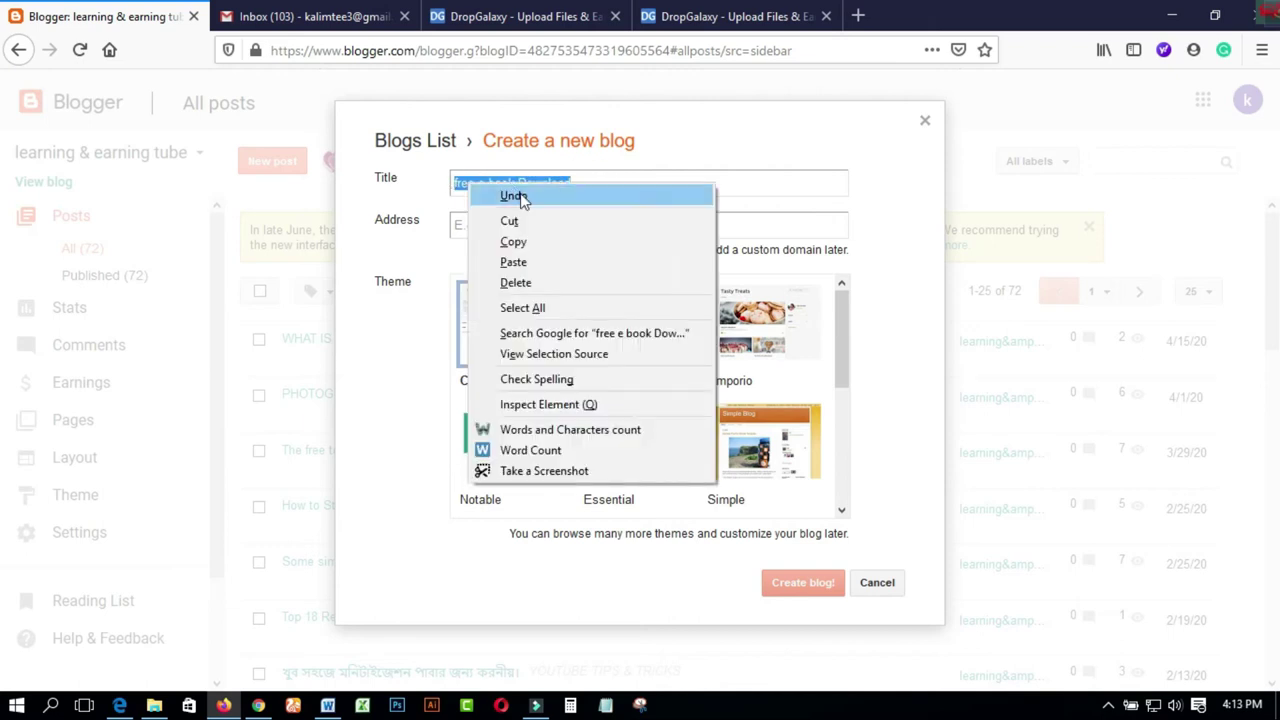
{"action": "left_click", "coordinate": [516, 240]}
{"action": "left_click", "coordinate": [490, 227]}
{"action": "right_click", "coordinate": [490, 228]}
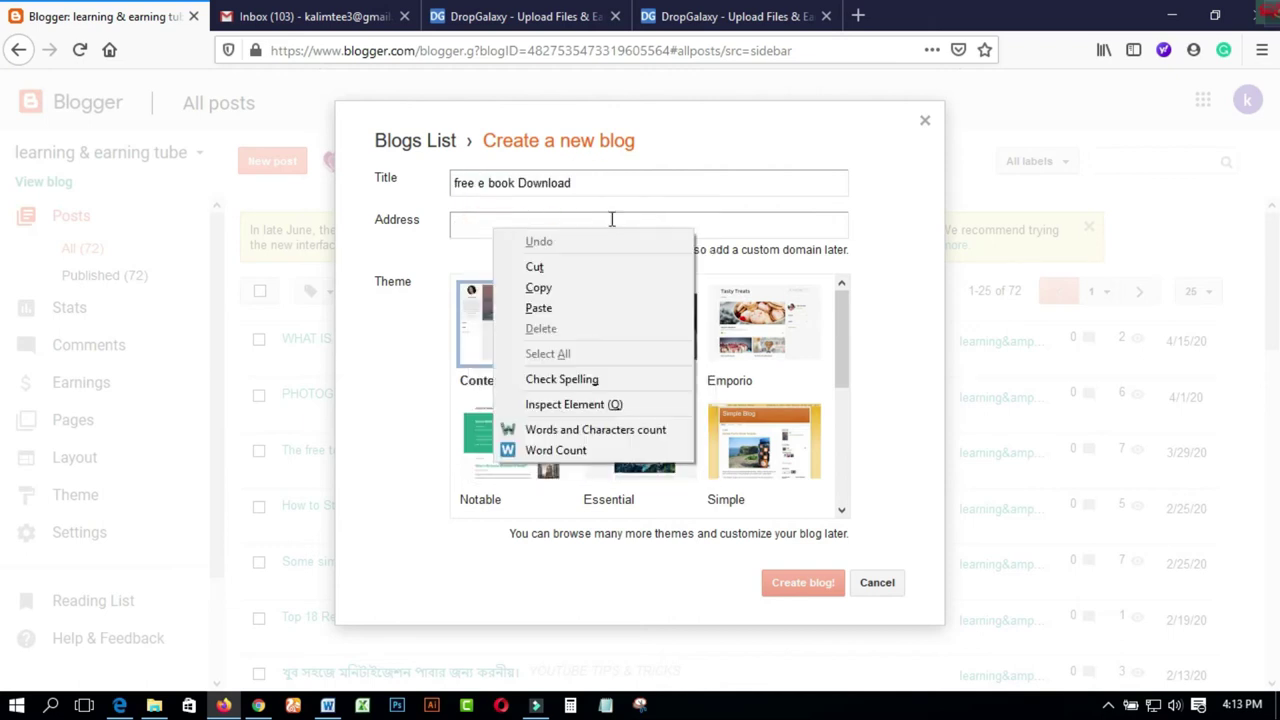
{"action": "left_click", "coordinate": [538, 305]}
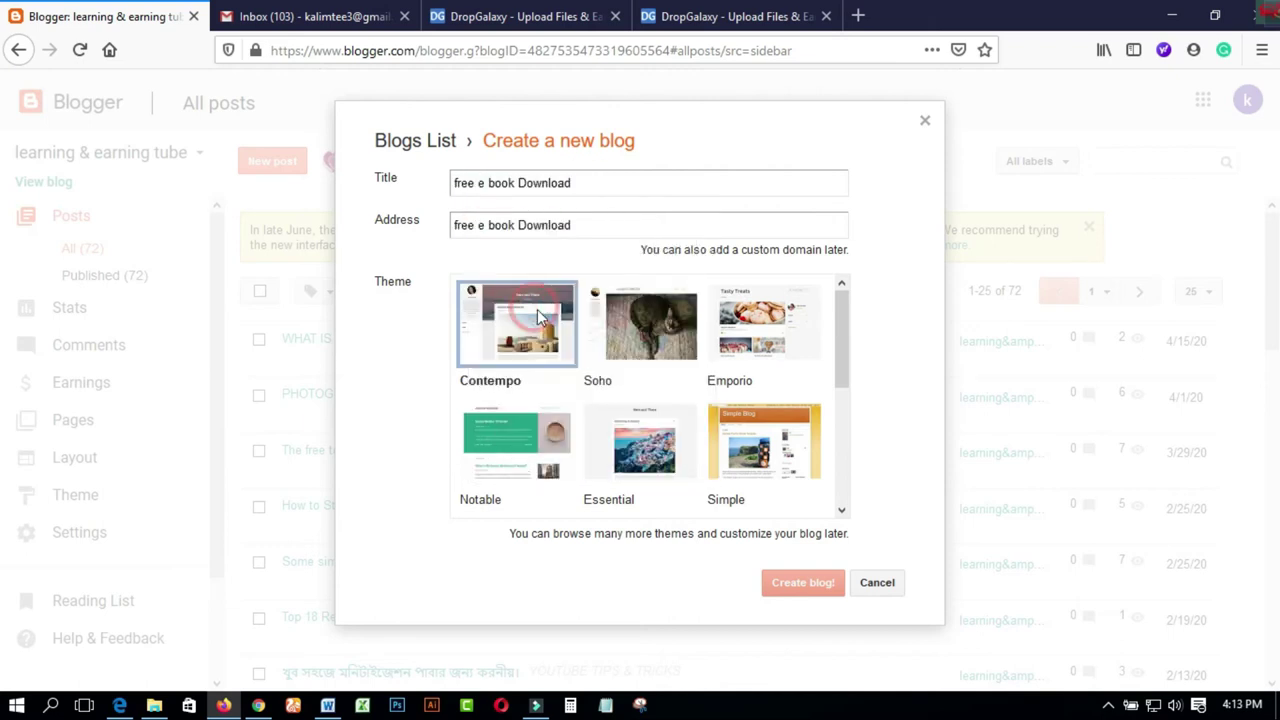
Step: Try to correct the blog address by changing it to "free e-book Download"
{"action": "triple_click", "coordinate": [586, 184]}
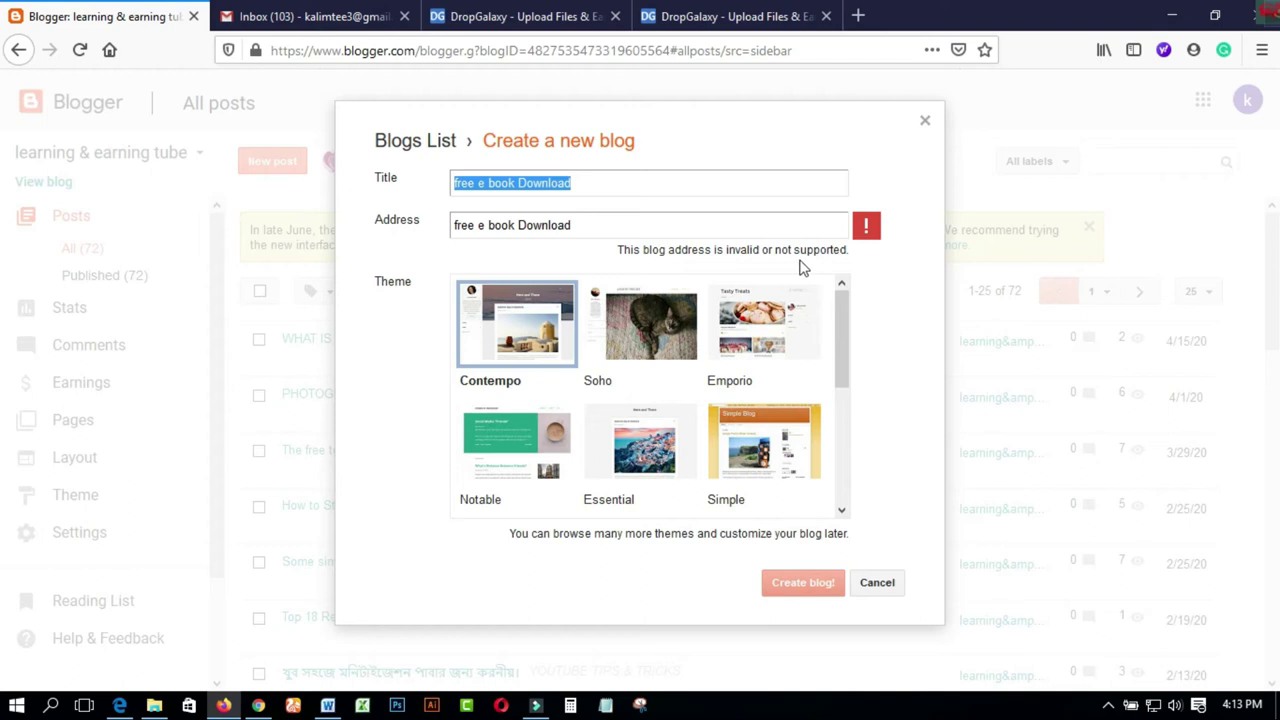
{"action": "left_click", "coordinate": [573, 222]}
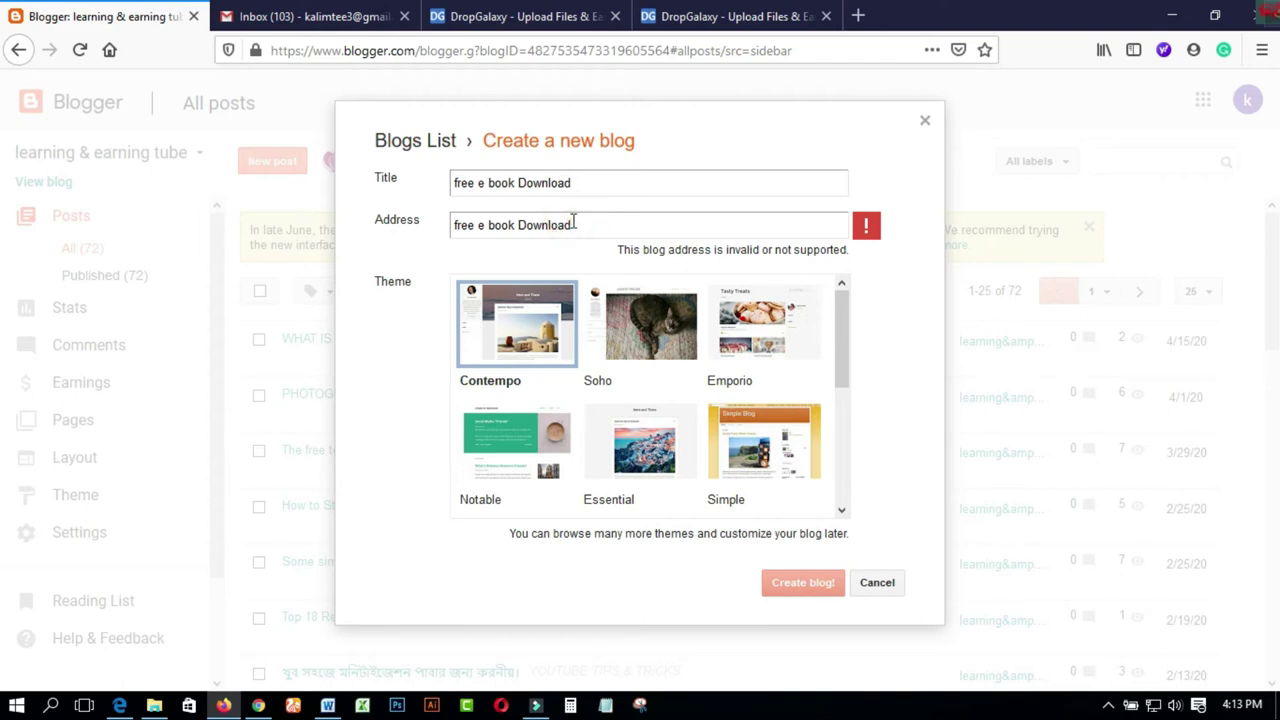
{"action": "left_click", "coordinate": [484, 228]}
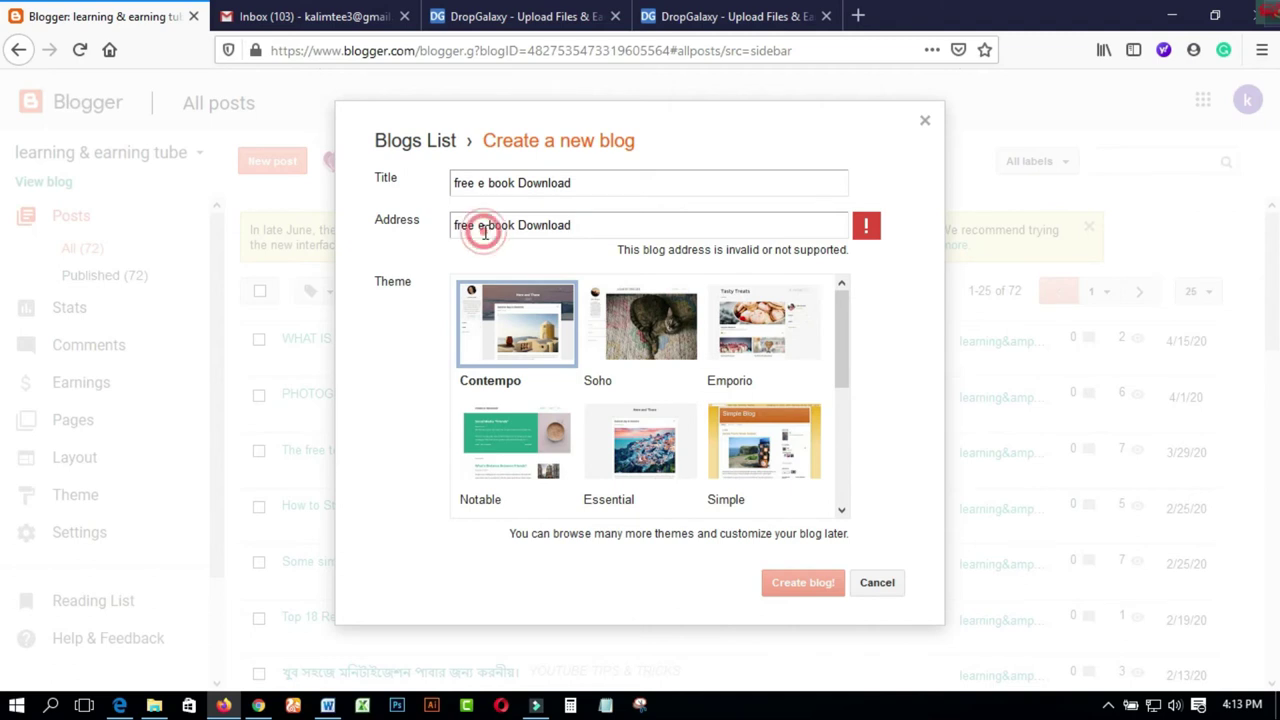
{"action": "type", "text": "-"}
{"action": "left_click", "coordinate": [490, 225]}
{"action": "key", "text": "BackSpace"}
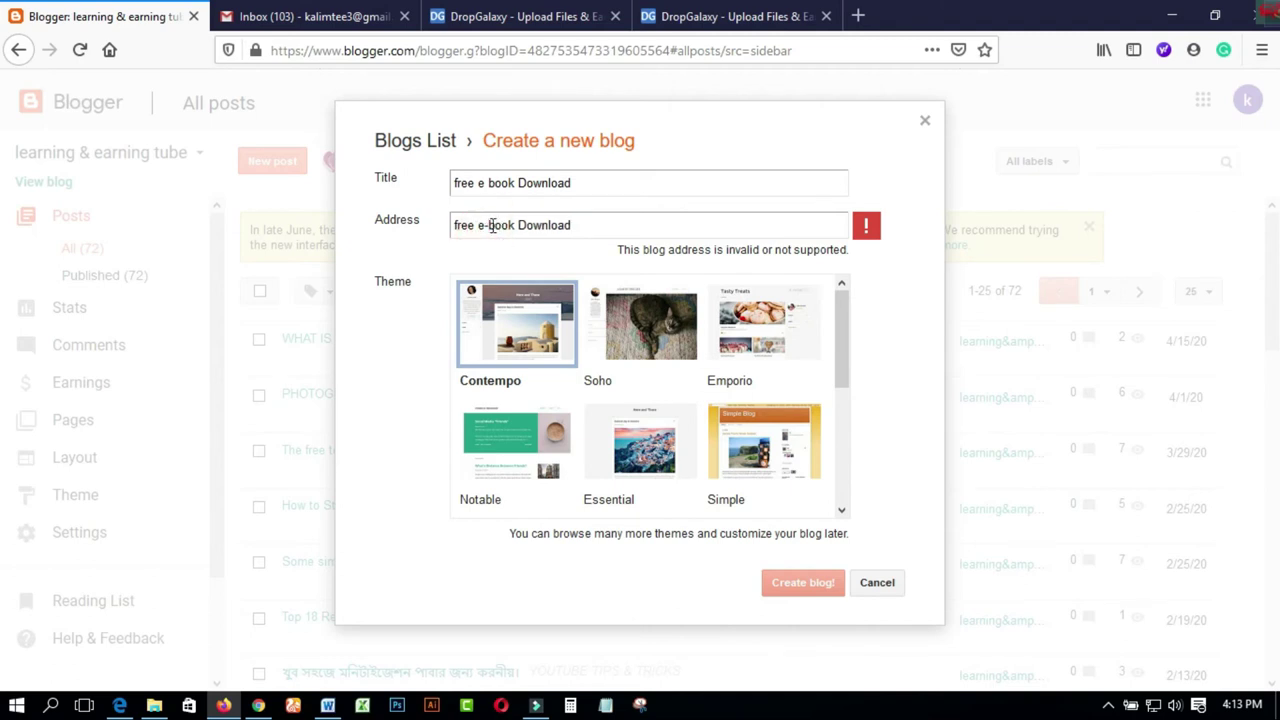
Step: Select the whole blog address, browse the available themes, and close the form without creating the blog
{"action": "left_click", "coordinate": [590, 226]}
{"action": "left_click_drag", "start_coordinate": [453, 224], "coordinate": [591, 223]}
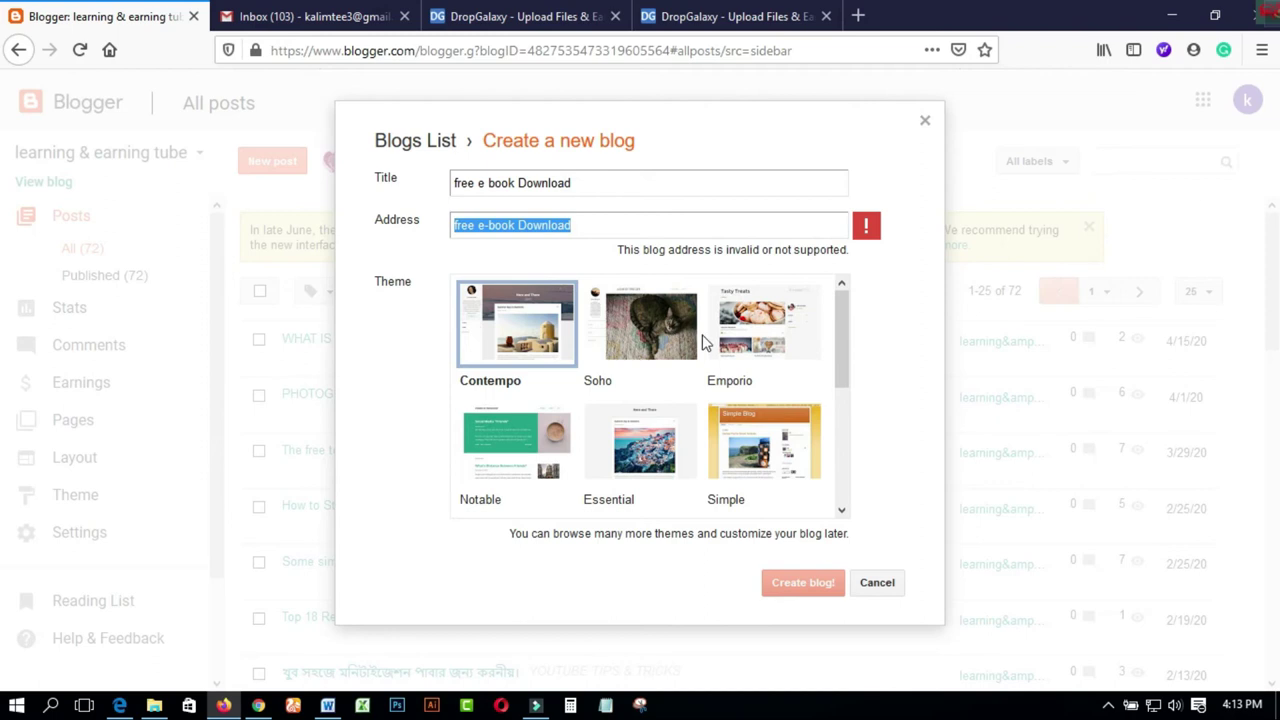
{"action": "scroll", "coordinate": [703, 343], "scroll_direction": "down", "scroll_amount": 4}
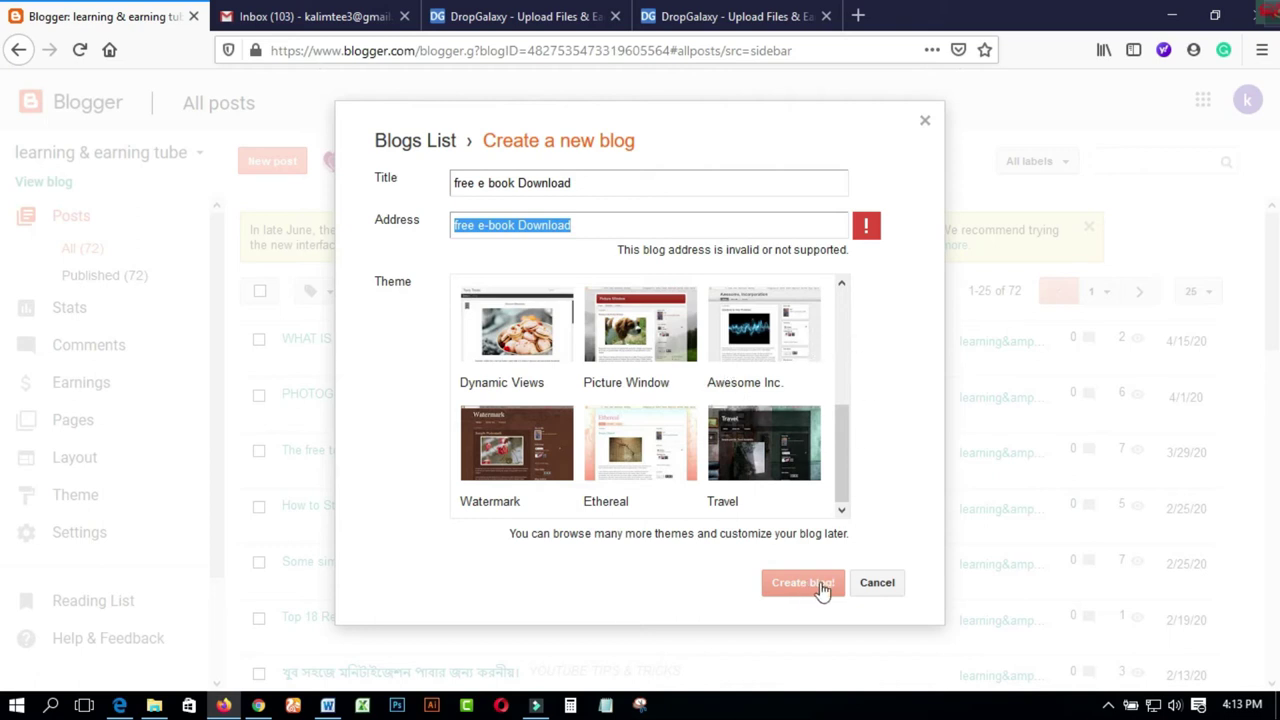
{"action": "left_click", "coordinate": [922, 123]}
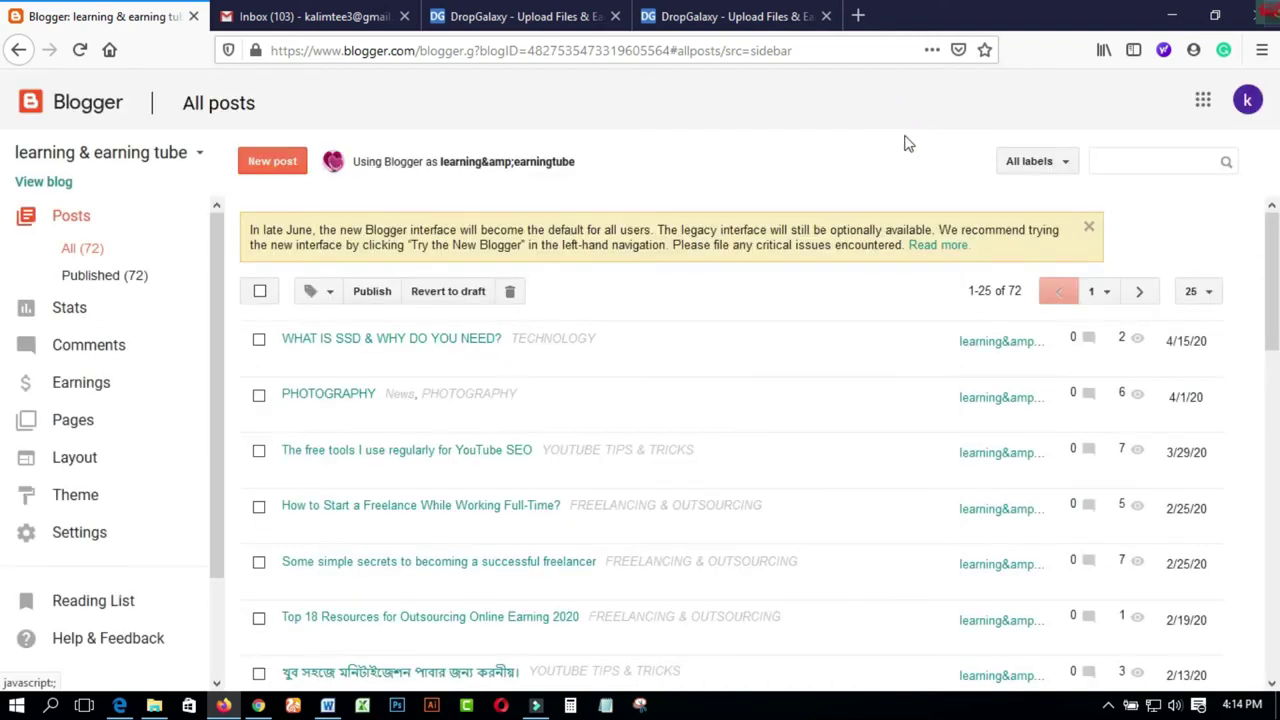
Step: Create a new post in the existing blog and title it "Free E- blook Download"
{"action": "left_click", "coordinate": [268, 164]}
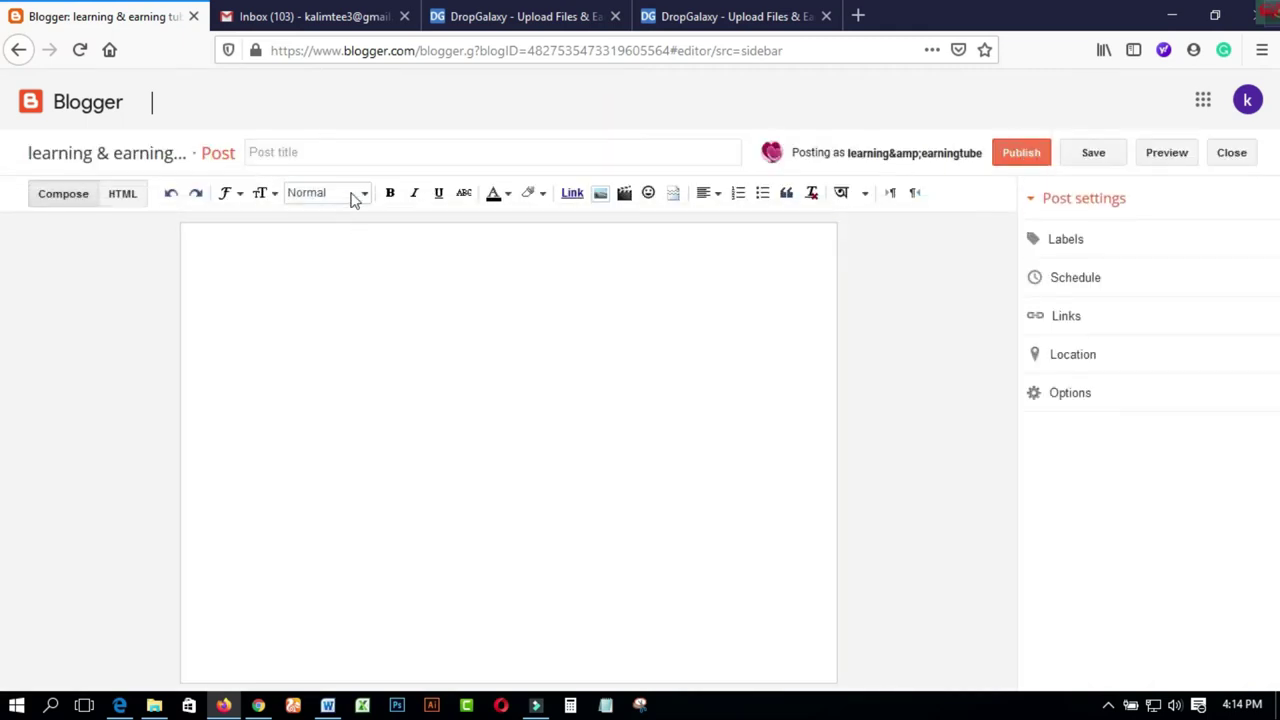
{"action": "left_click", "coordinate": [355, 151]}
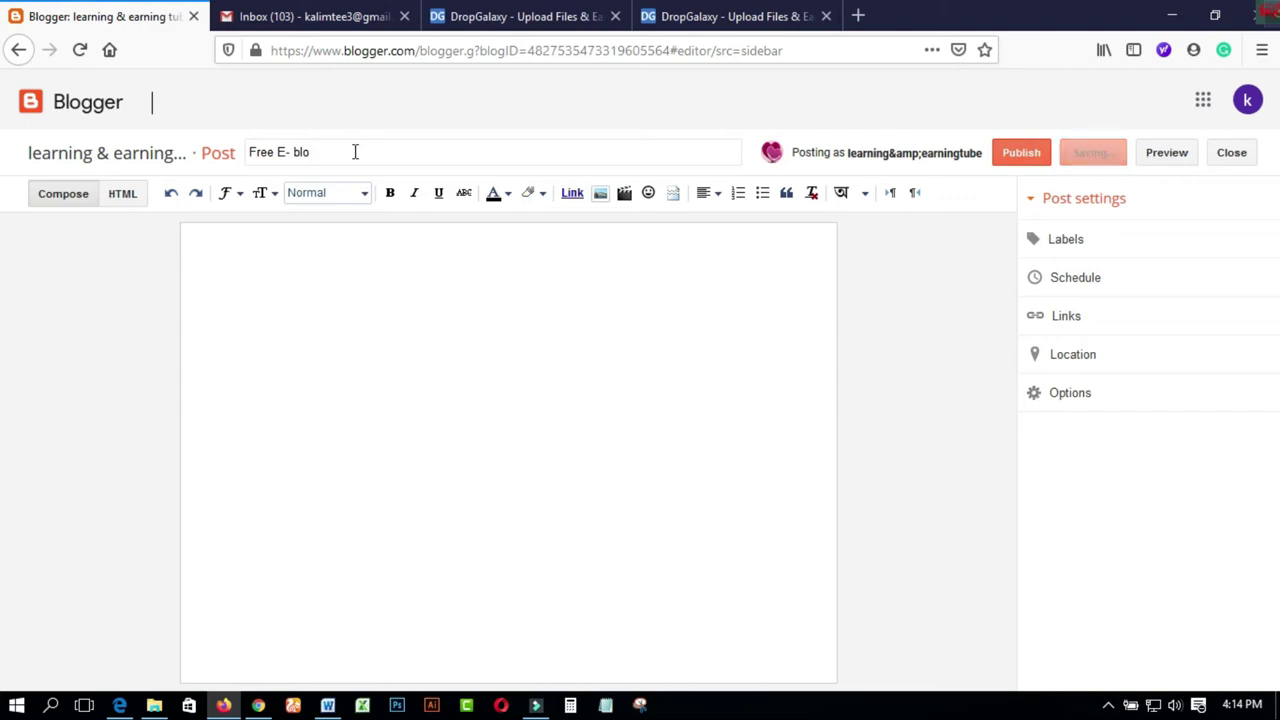
{"action": "type", "text": "ok Download"}
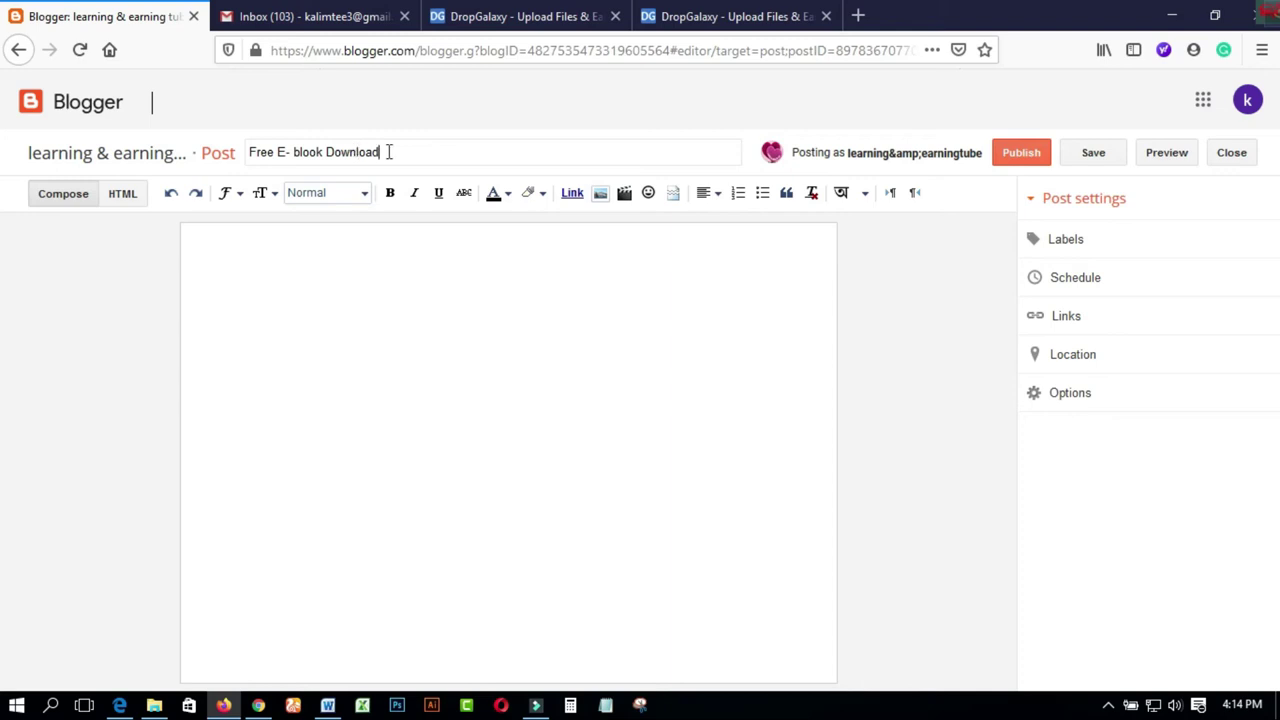
Step: Copy the post title "Free E- blook Download" into the post body as a bold heading, indented toward the middle of the line
{"action": "left_click_drag", "start_coordinate": [377, 152], "coordinate": [246, 162]}
{"action": "key", "text": "ctrl+c"}
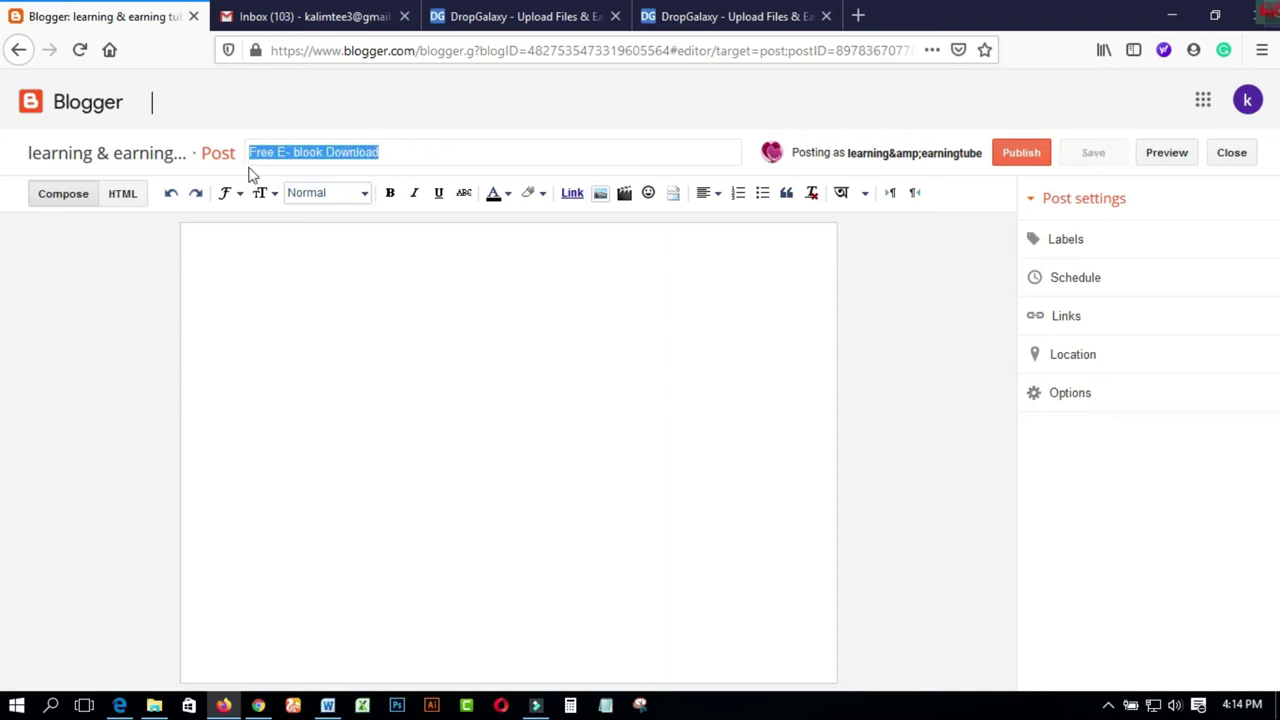
{"action": "left_click", "coordinate": [302, 250]}
{"action": "key", "text": "ctrl+b"}
{"action": "left_click", "coordinate": [247, 255]}
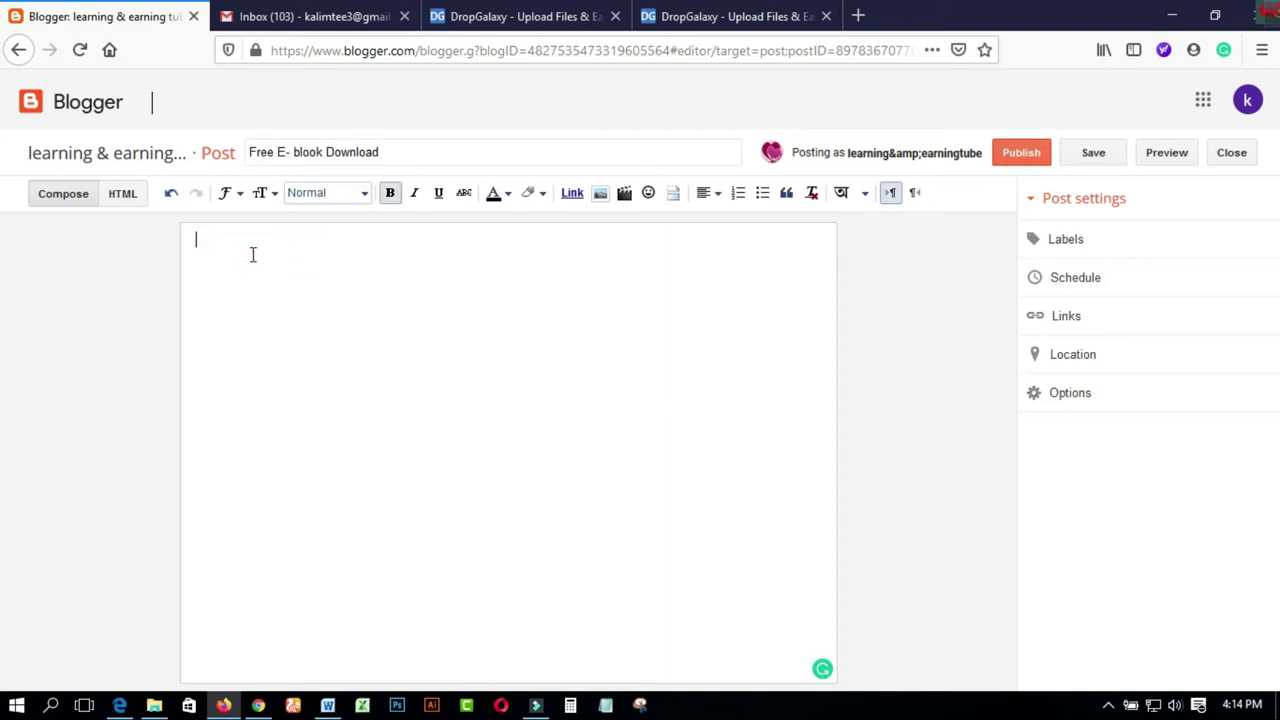
{"action": "key", "text": "ctrl+v"}
{"action": "left_click", "coordinate": [199, 238]}
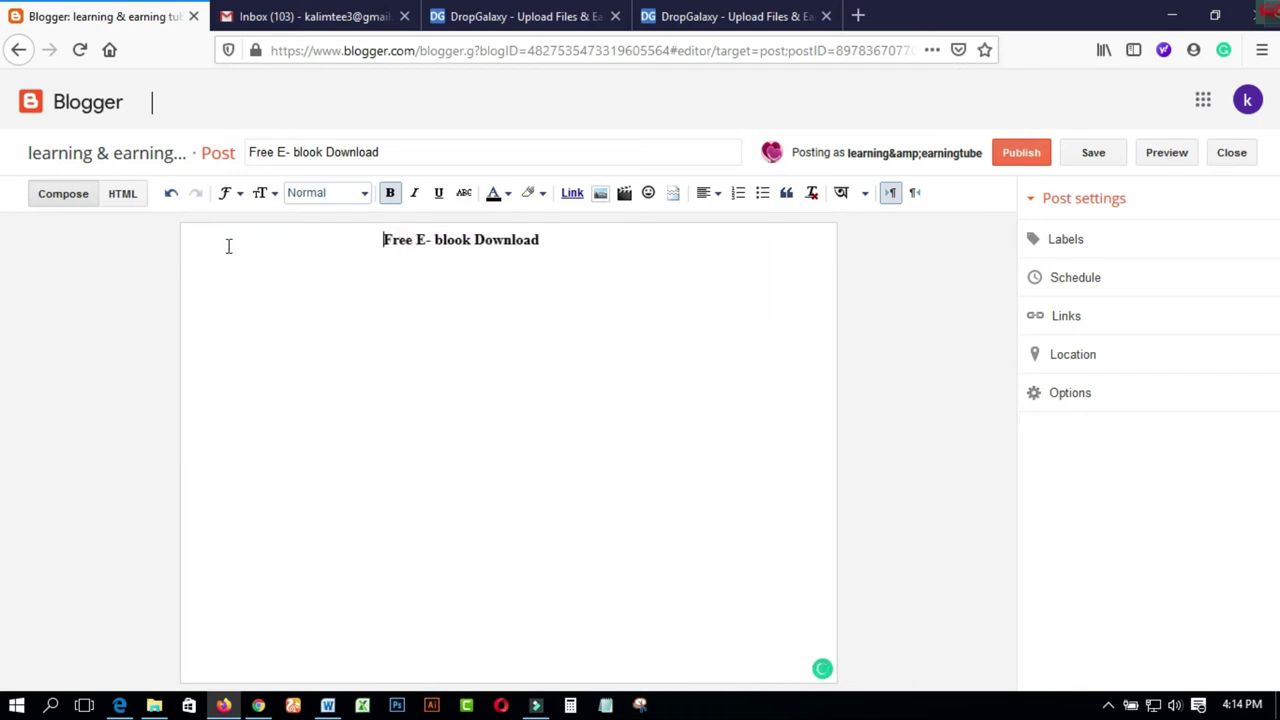
Step: Underline the heading in the post body and set its font size to Largest
{"action": "left_click_drag", "start_coordinate": [564, 243], "coordinate": [369, 244]}
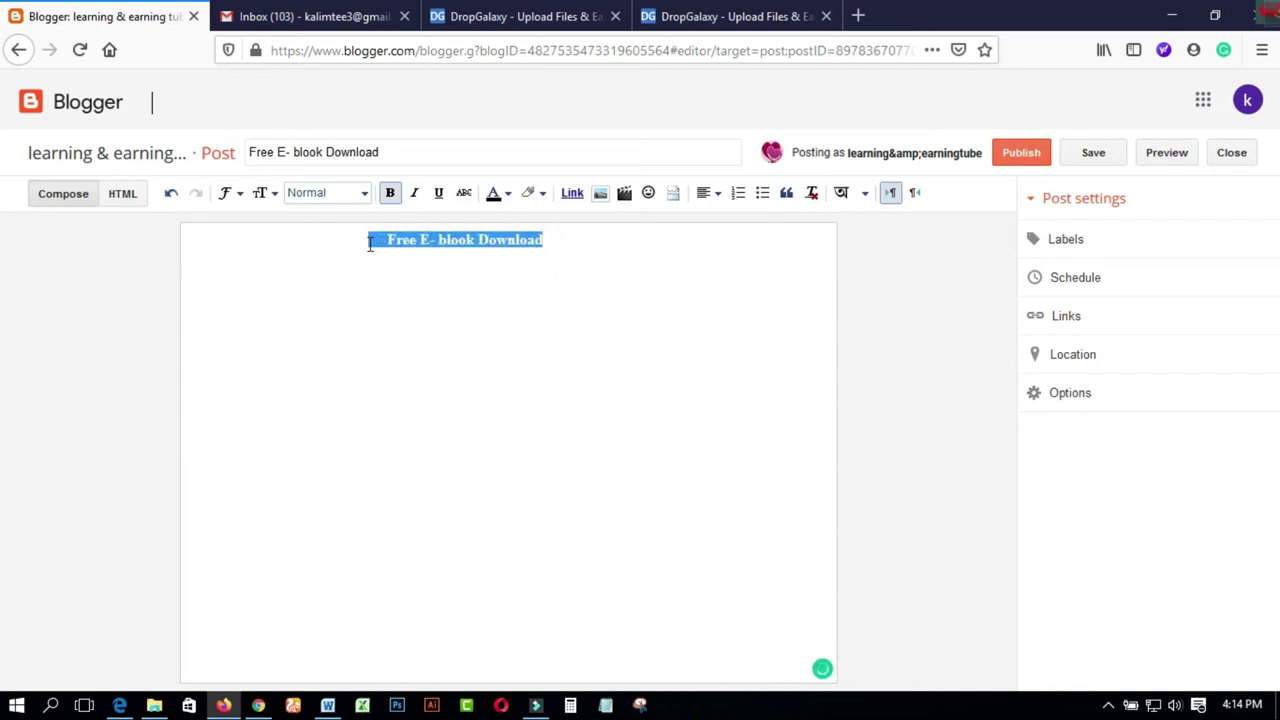
{"action": "left_click", "coordinate": [437, 193]}
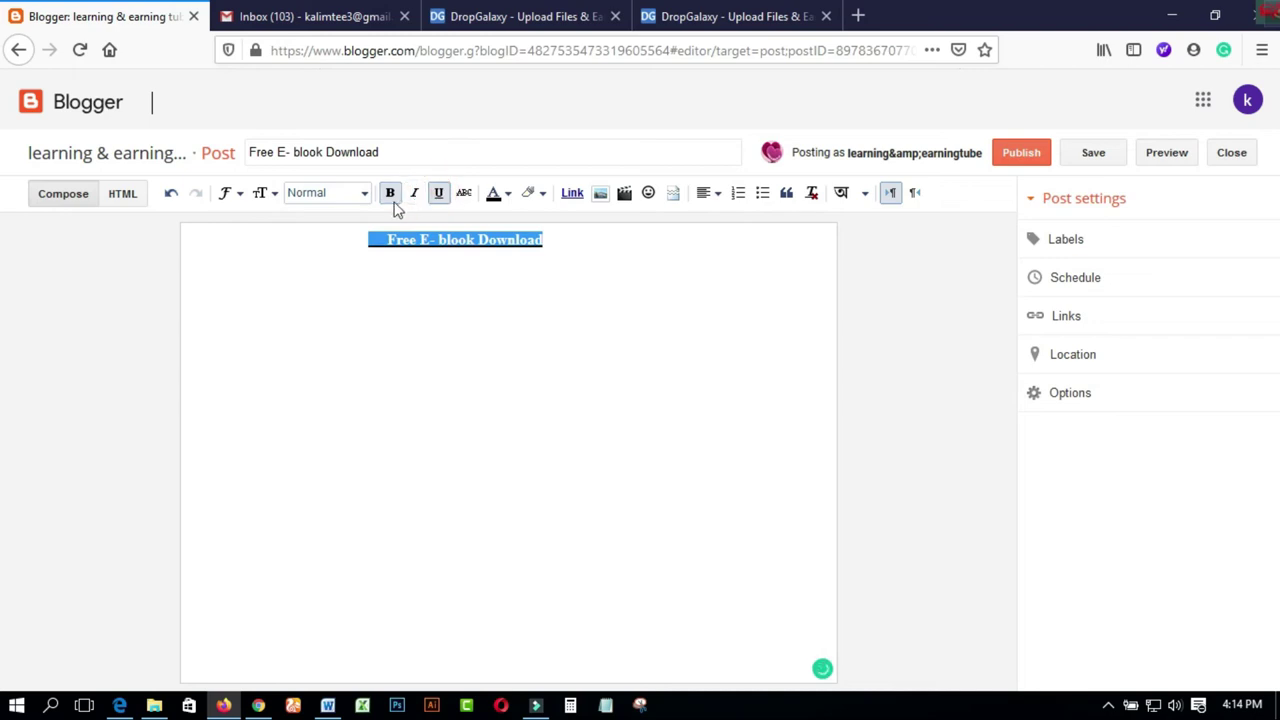
{"action": "left_click", "coordinate": [274, 193]}
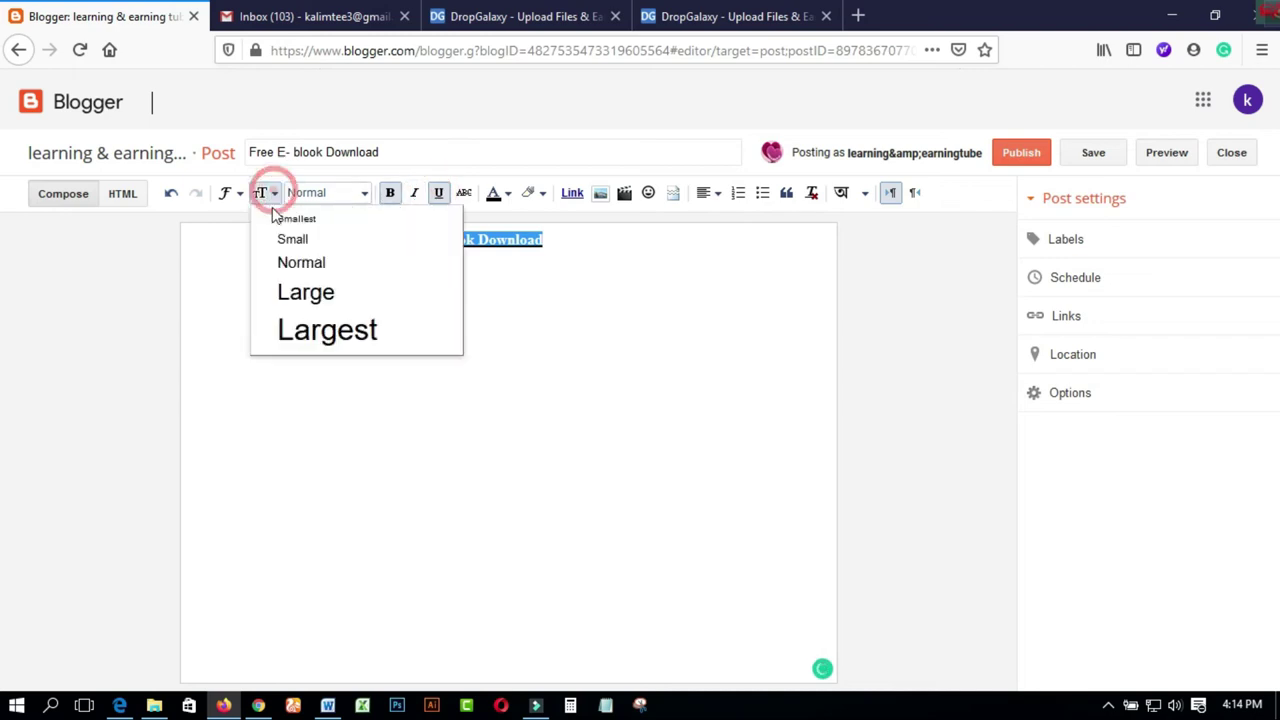
{"action": "left_click", "coordinate": [300, 294]}
{"action": "left_click", "coordinate": [274, 193]}
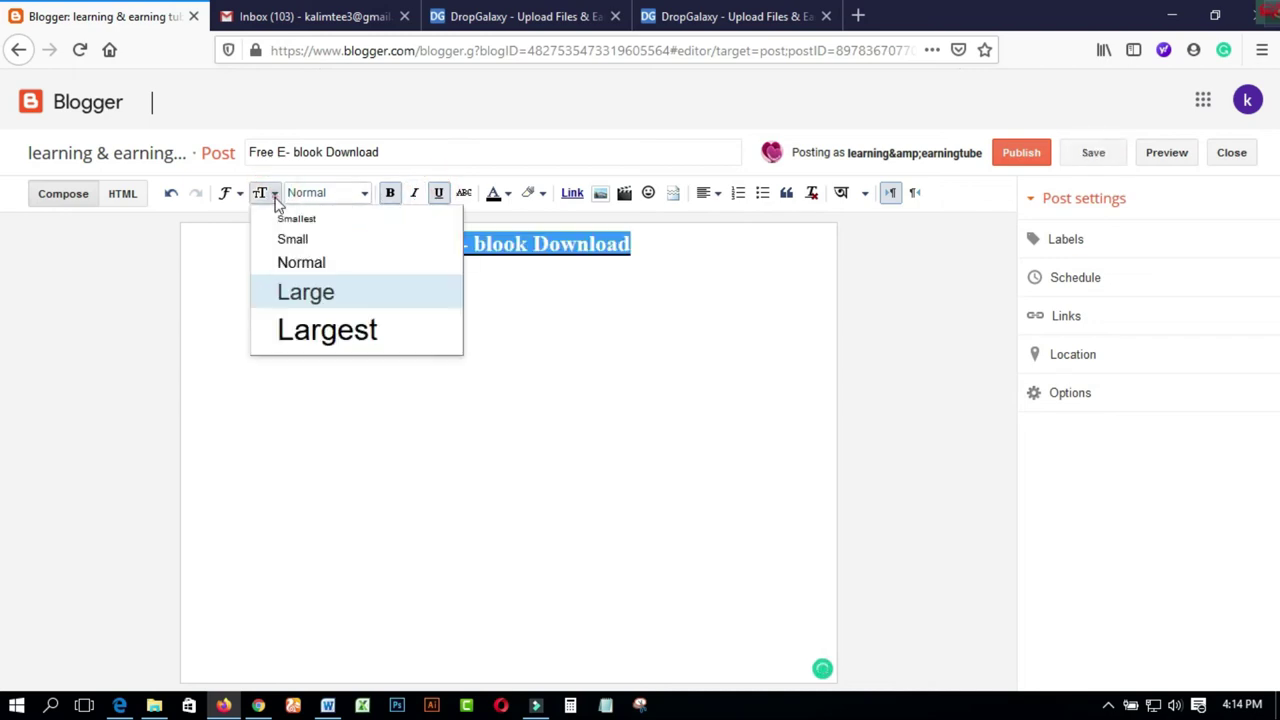
{"action": "left_click", "coordinate": [296, 332]}
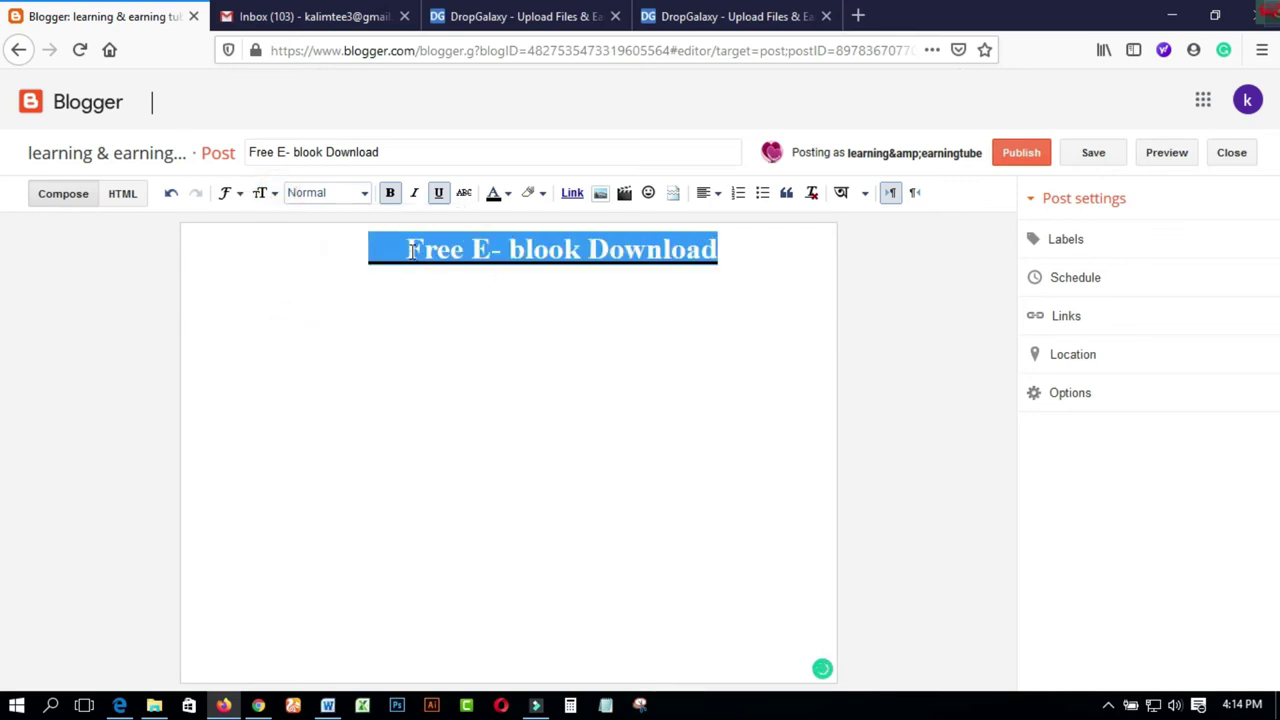
Step: Remove the heading's underline and delete extra leading spaces until the heading sits centred on the page
{"action": "left_click_drag", "start_coordinate": [369, 246], "coordinate": [760, 278]}
{"action": "left_click", "coordinate": [438, 193]}
{"action": "left_click", "coordinate": [398, 247]}
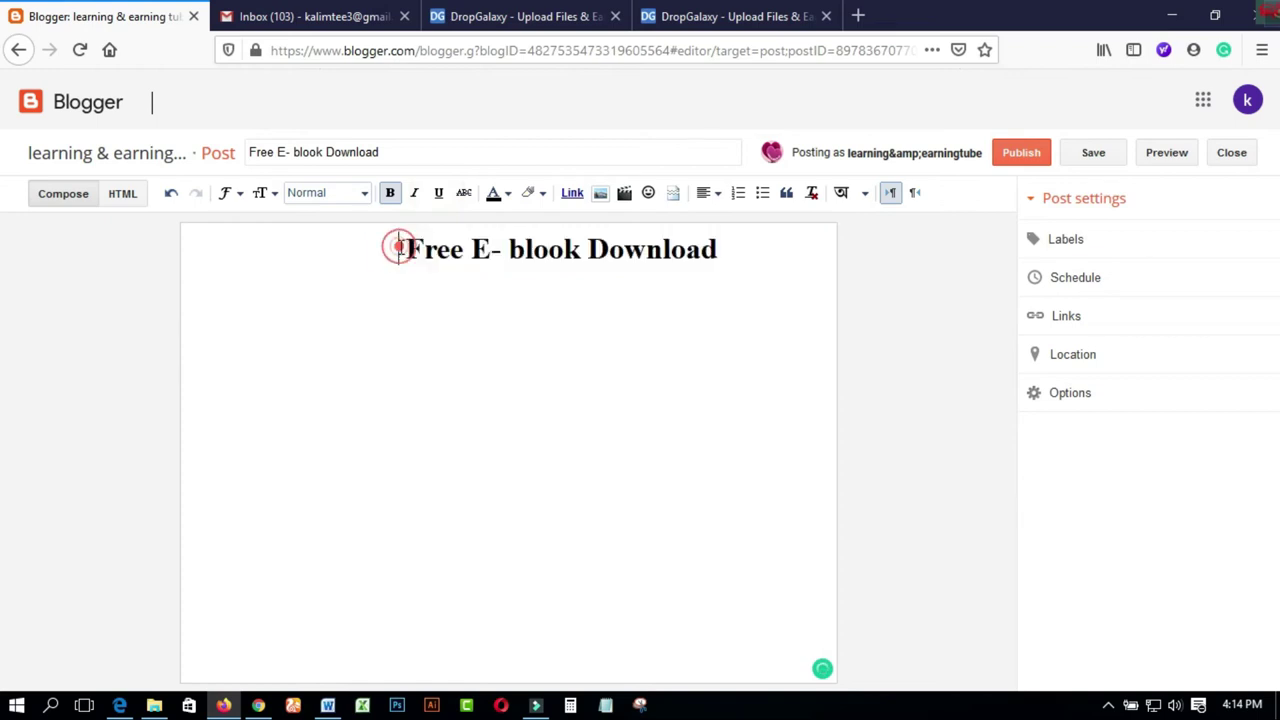
{"action": "key", "text": "BackSpace"}
{"action": "key", "text": "BackSpace"}
{"action": "key", "text": "BackSpace"}
{"action": "key", "text": "BackSpace"}
{"action": "key", "text": "BackSpace"}
{"action": "key", "text": "BackSpace"}
{"action": "key", "text": "BackSpace"}
{"action": "key", "text": "BackSpace"}
{"action": "key", "text": "BackSpace"}
{"action": "key", "text": "BackSpace"}
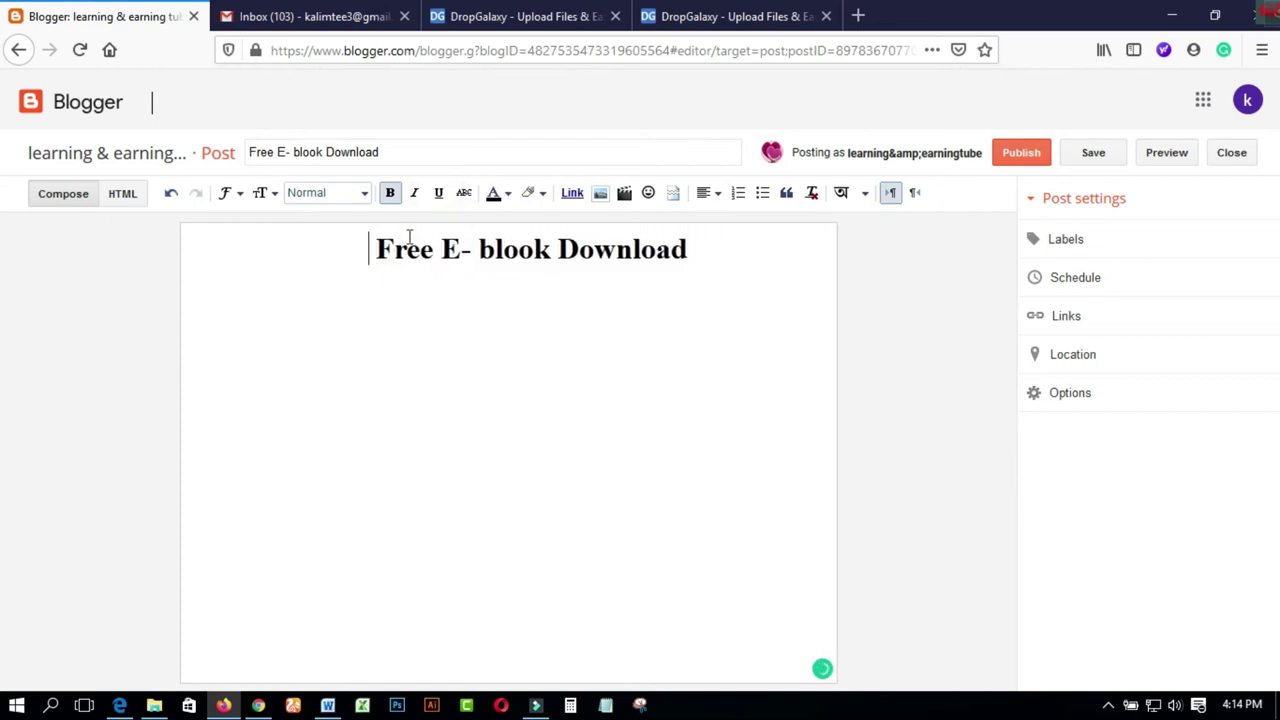
{"action": "key", "text": "BackSpace"}
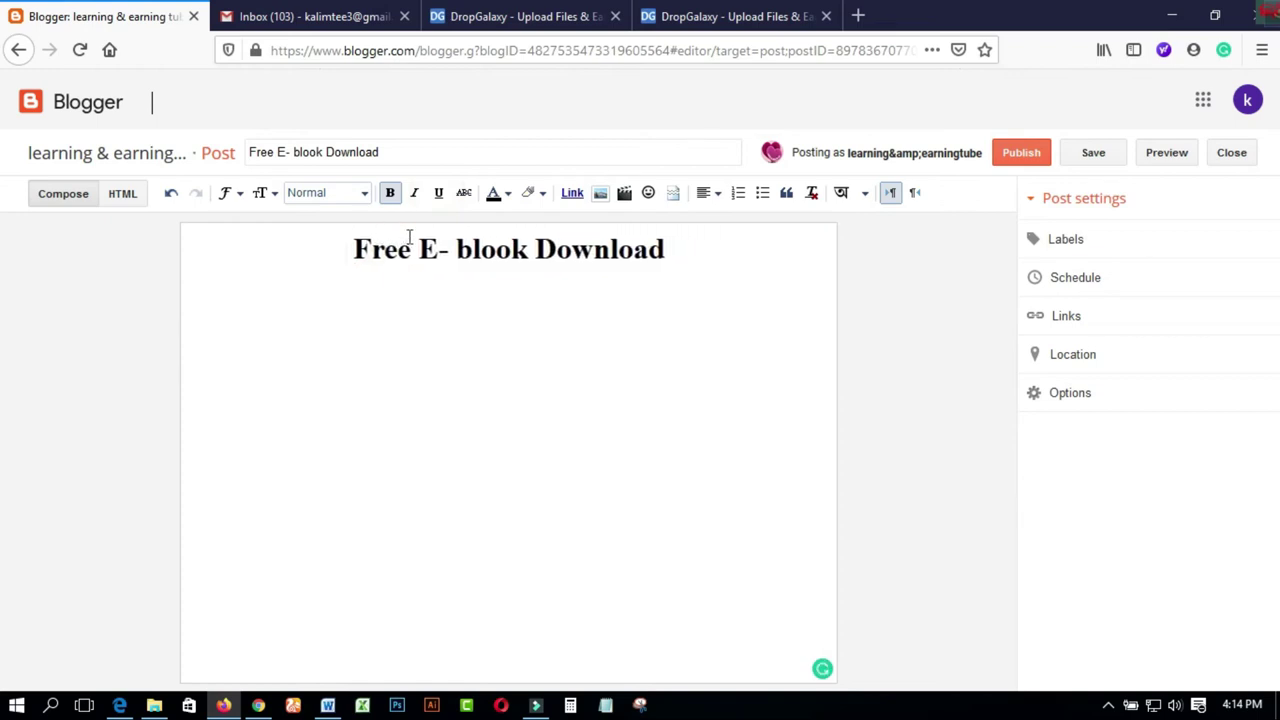
Step: Underline only the words of the heading and place the cursor on a new line below it
{"action": "left_click_drag", "start_coordinate": [354, 249], "coordinate": [699, 249]}
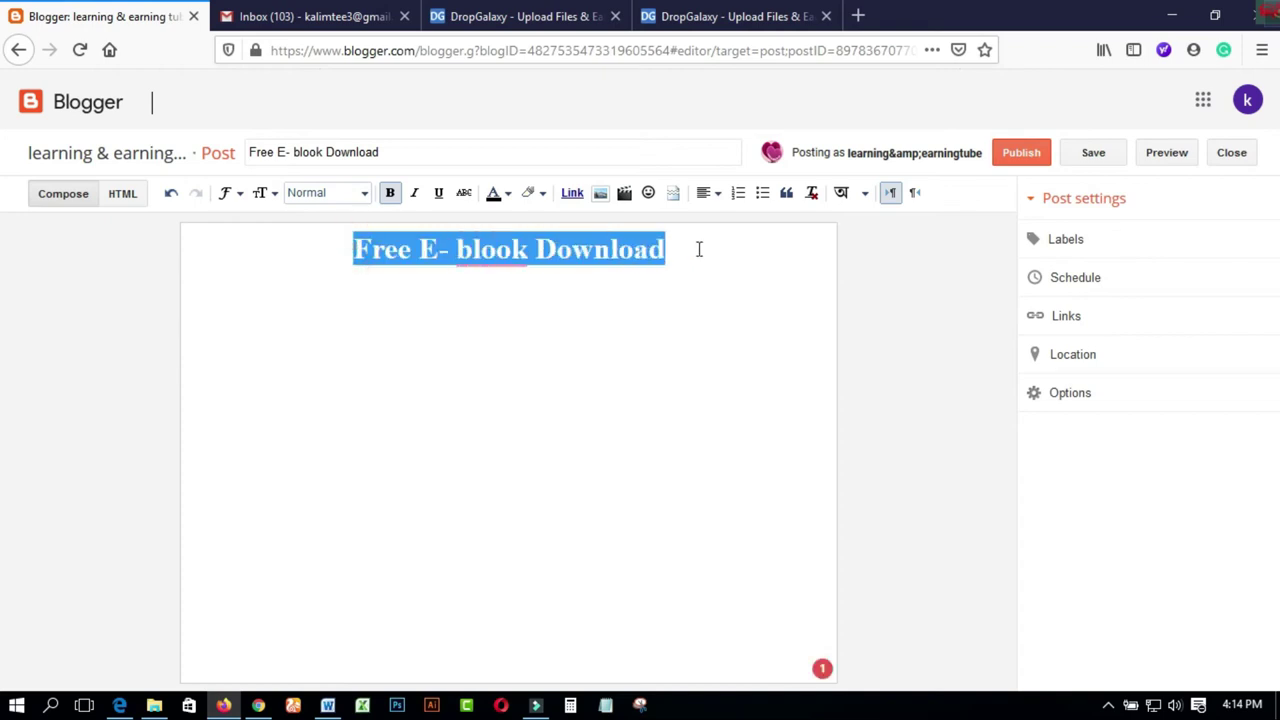
{"action": "left_click", "coordinate": [438, 193]}
{"action": "left_click", "coordinate": [688, 260]}
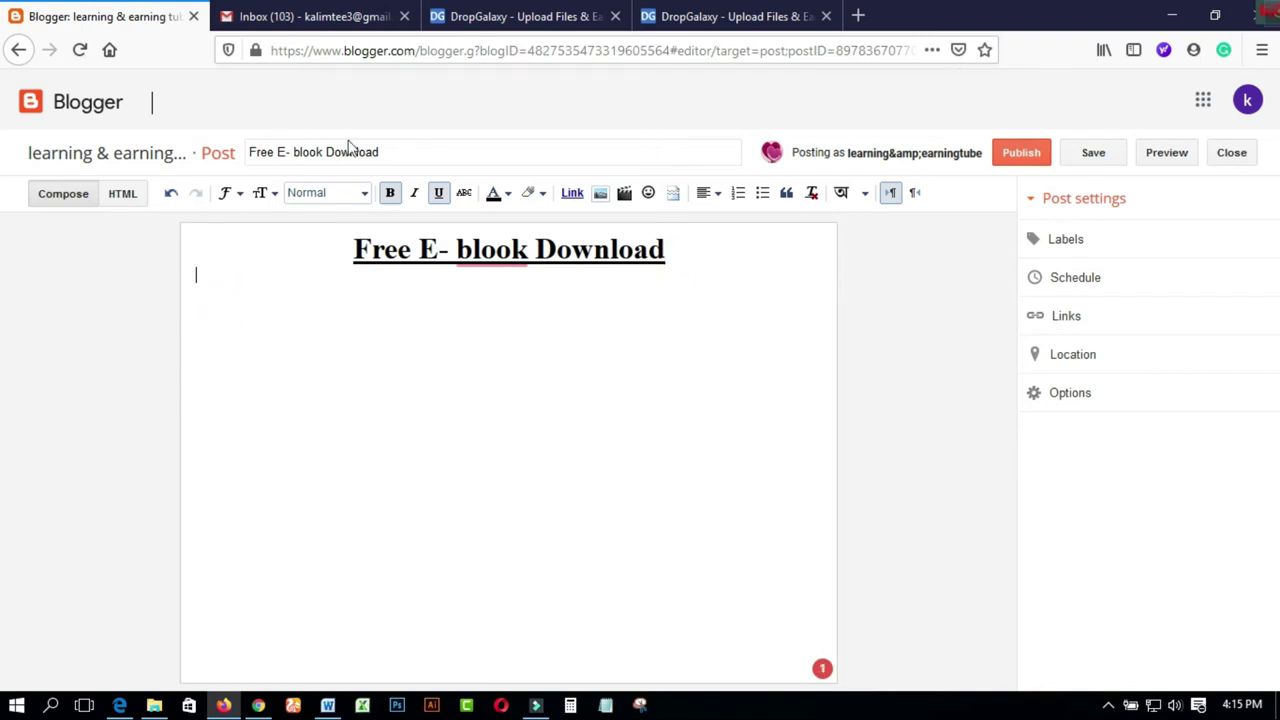
{"action": "left_click", "coordinate": [435, 505]}
Step: Switch to Chrome to check which ebook PDF is queued on the DropGalaxy upload page, and return to the Blogger post in Firefox
{"action": "left_click", "coordinate": [256, 705]}
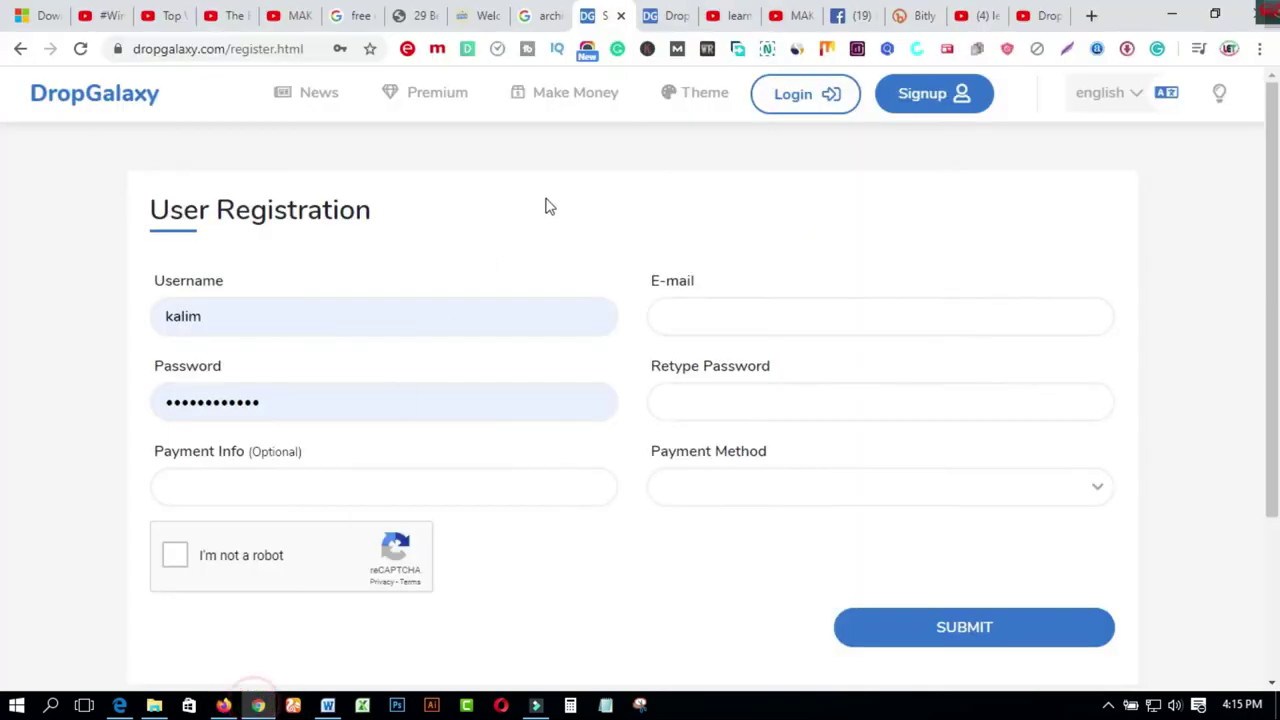
{"action": "left_click", "coordinate": [660, 18]}
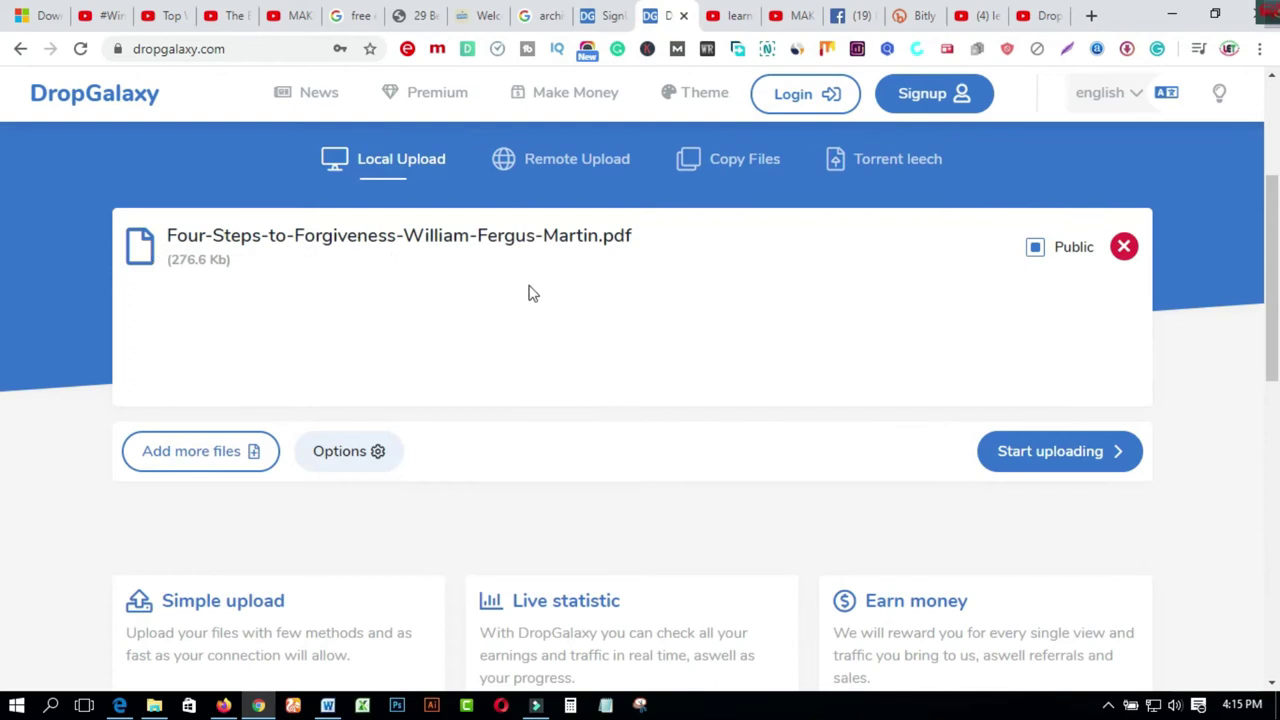
{"action": "left_click", "coordinate": [223, 705]}
{"action": "left_click", "coordinate": [256, 298]}
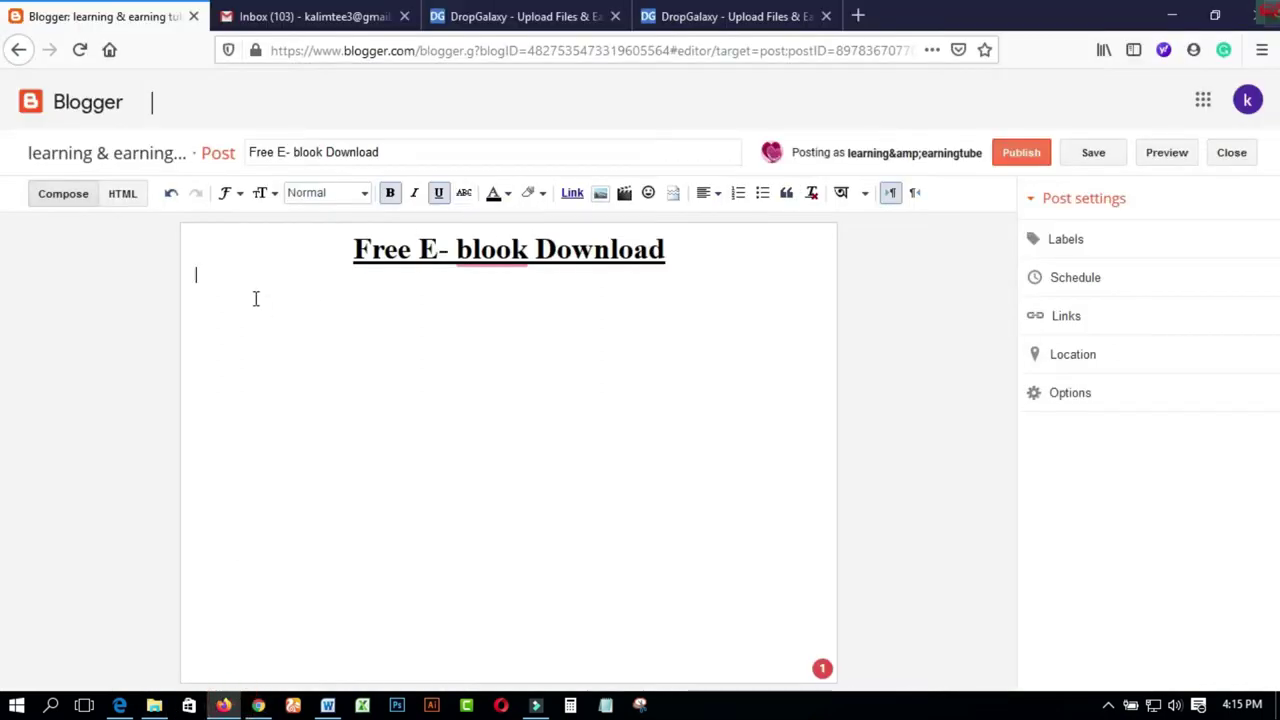
{"action": "left_click", "coordinate": [600, 196]}
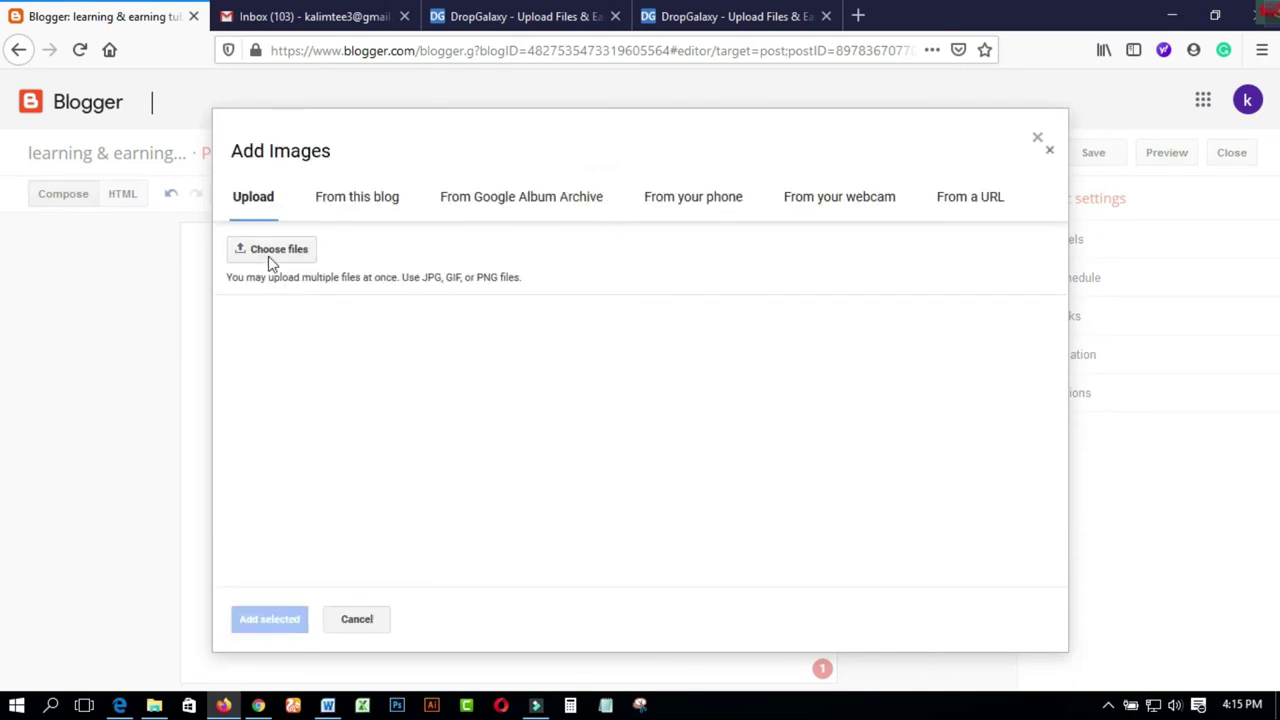
{"action": "left_click", "coordinate": [270, 258]}
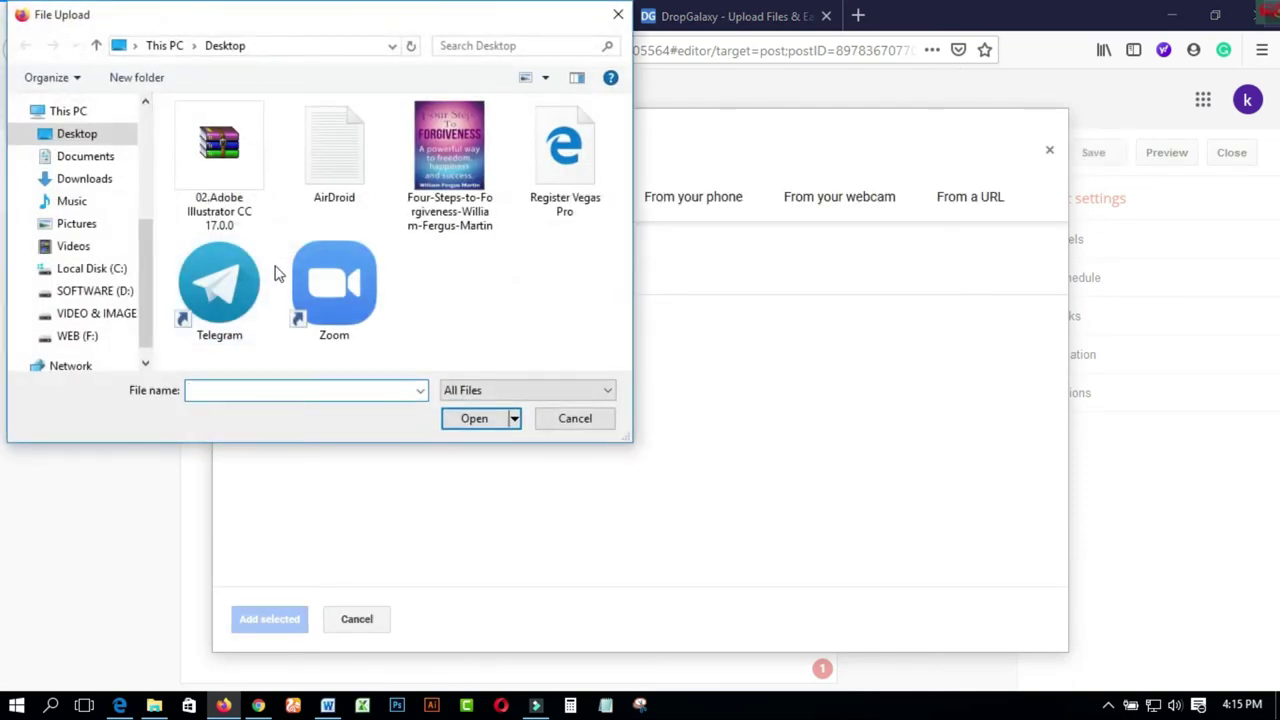
{"action": "left_click", "coordinate": [90, 134]}
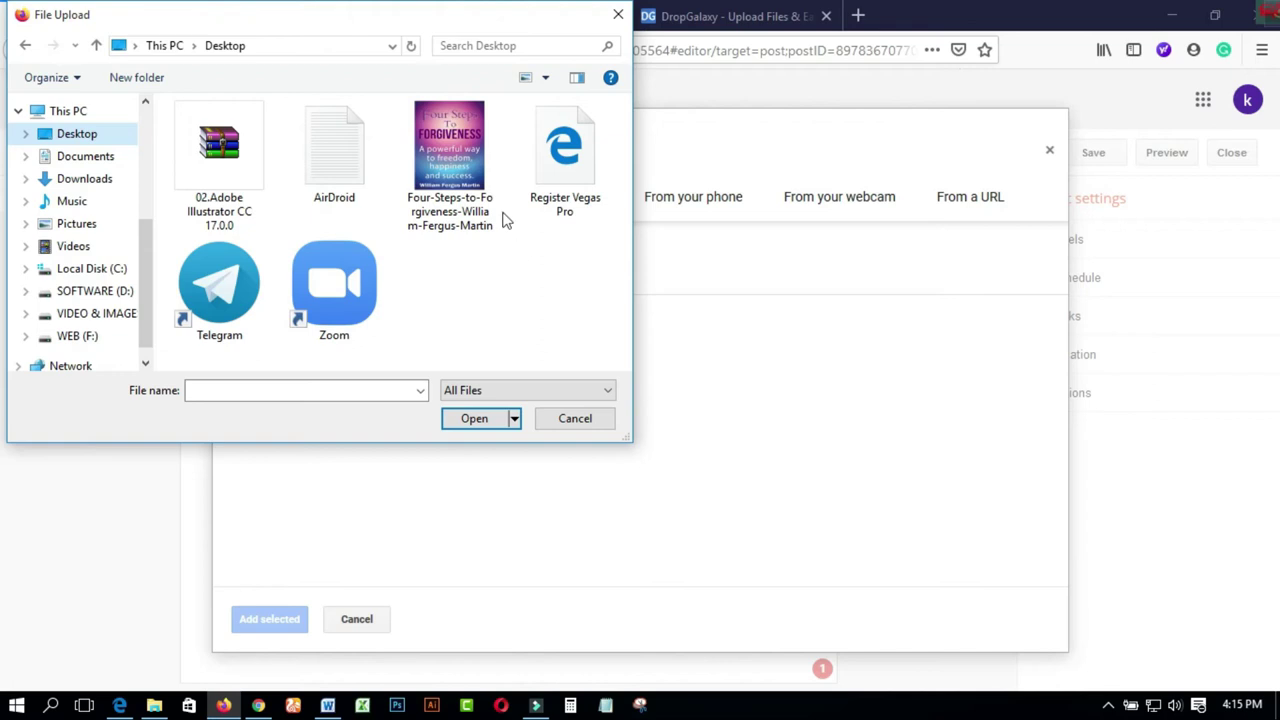
{"action": "left_click", "coordinate": [575, 418]}
Step: Minimize the browser windows and open the "Four Steps to Forgiveness" PDF from the desktop in Edge
{"action": "left_click", "coordinate": [1168, 16]}
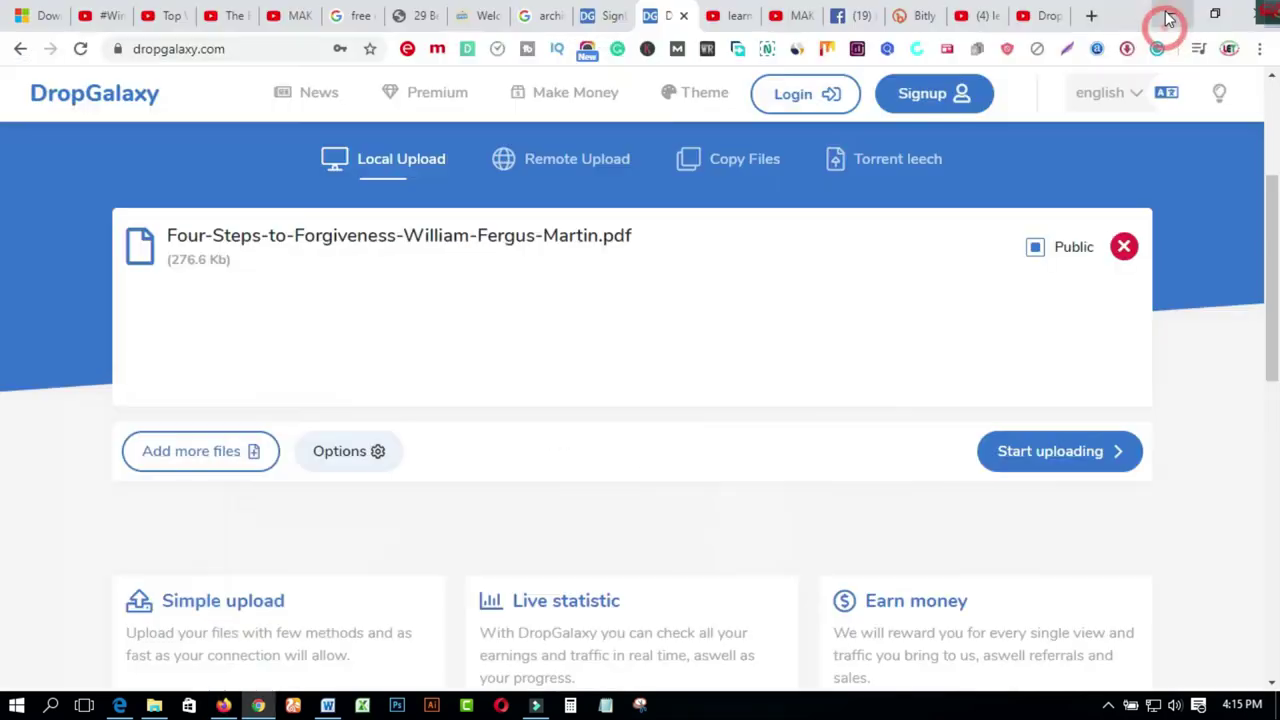
{"action": "left_click", "coordinate": [1166, 16]}
{"action": "right_click", "coordinate": [170, 330]}
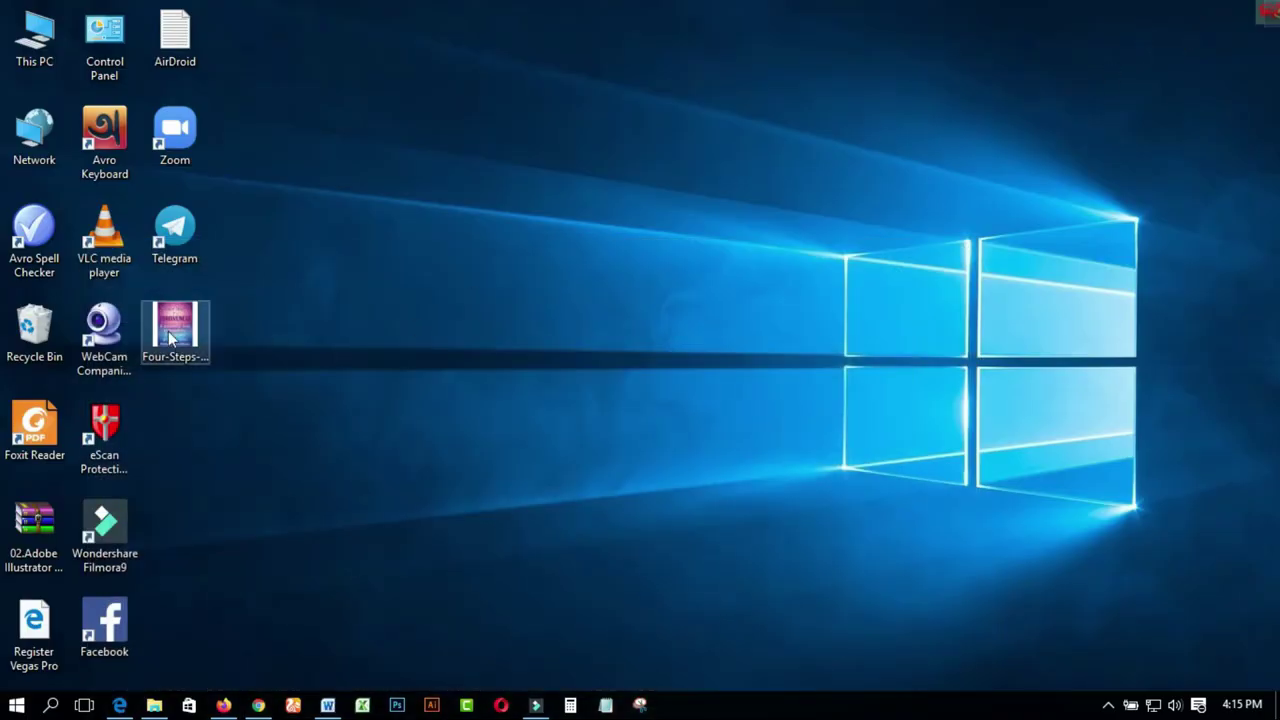
{"action": "left_click", "coordinate": [246, 306]}
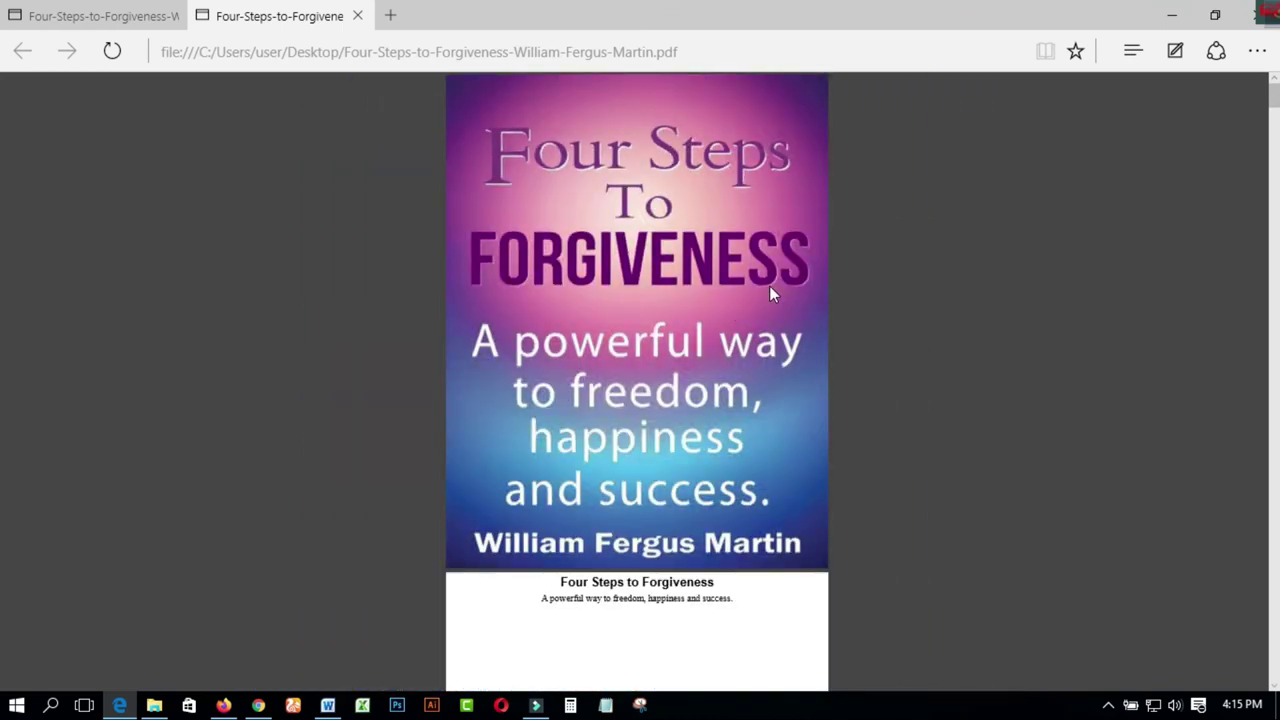
Step: Capture the book cover on the PDF's first page with a Rectangular Snip in Snipping Tool
{"action": "right_click", "coordinate": [640, 705]}
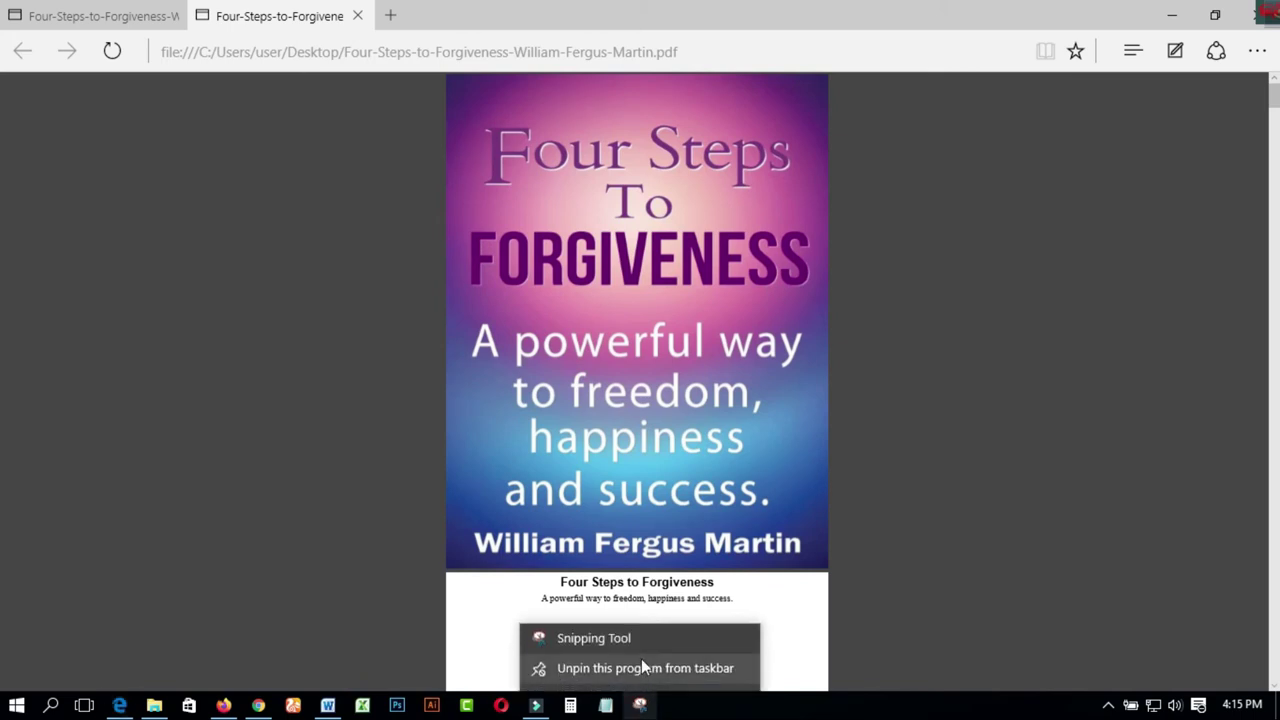
{"action": "left_click", "coordinate": [641, 642]}
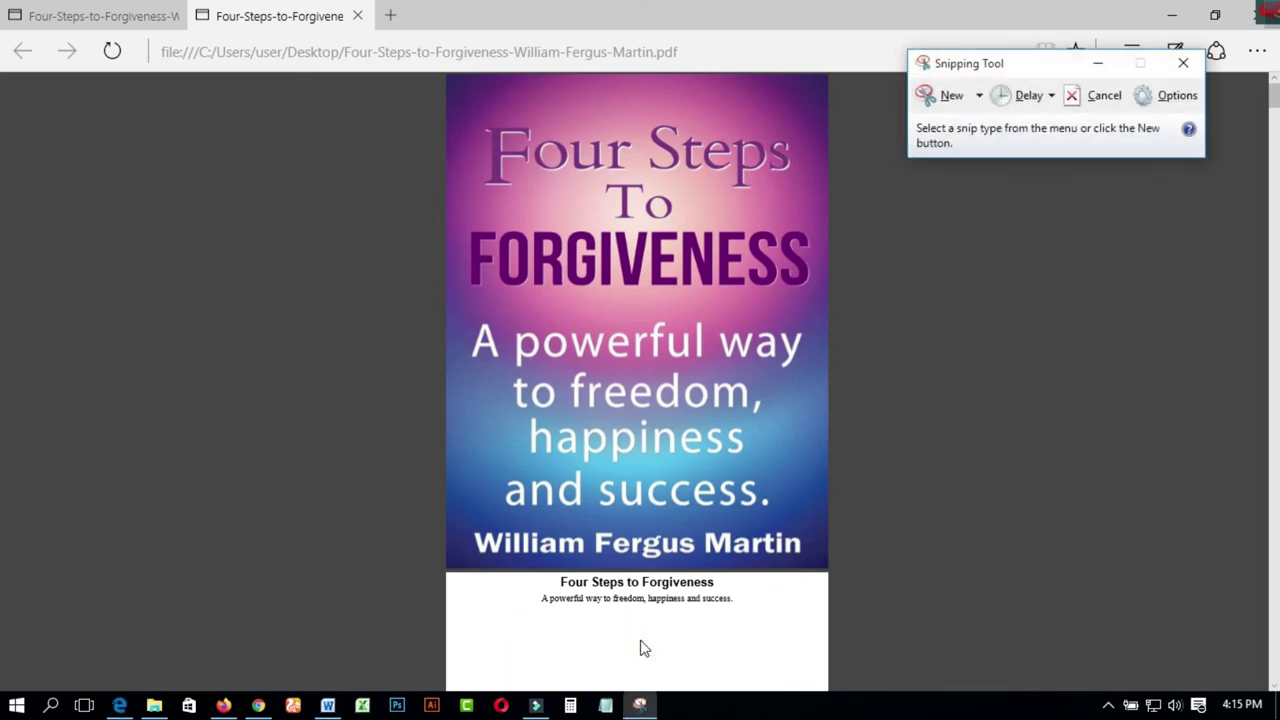
{"action": "left_click", "coordinate": [980, 97]}
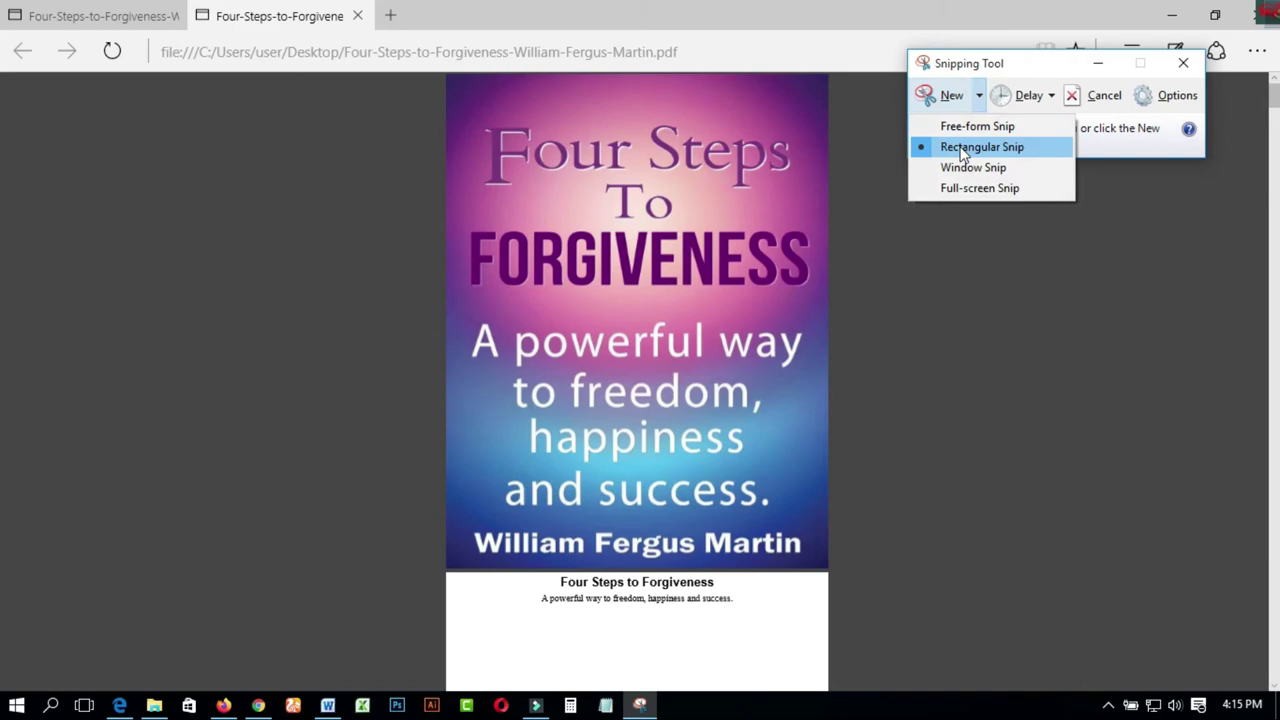
{"action": "left_click", "coordinate": [932, 148]}
{"action": "left_click_drag", "start_coordinate": [448, 74], "coordinate": [822, 569]}
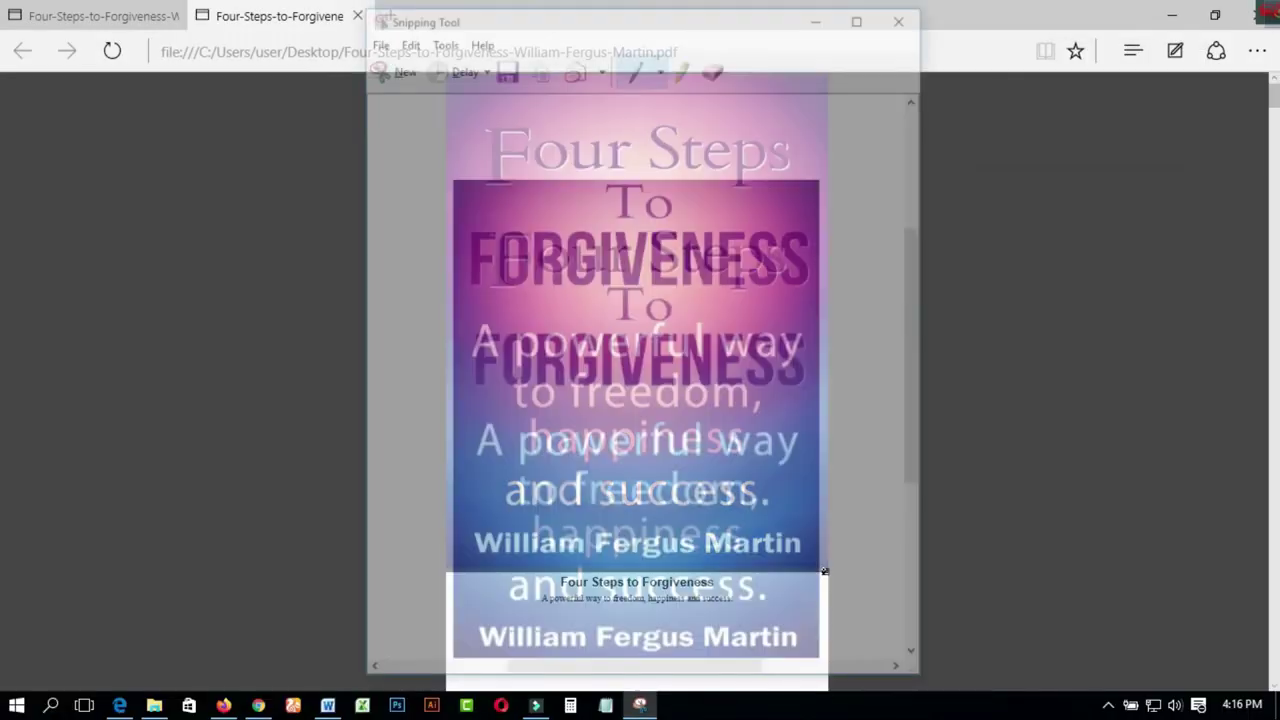
Step: Save the cover snip to the Desktop as a PNG file named "Capture"
{"action": "left_click", "coordinate": [374, 38]}
{"action": "left_click", "coordinate": [400, 89]}
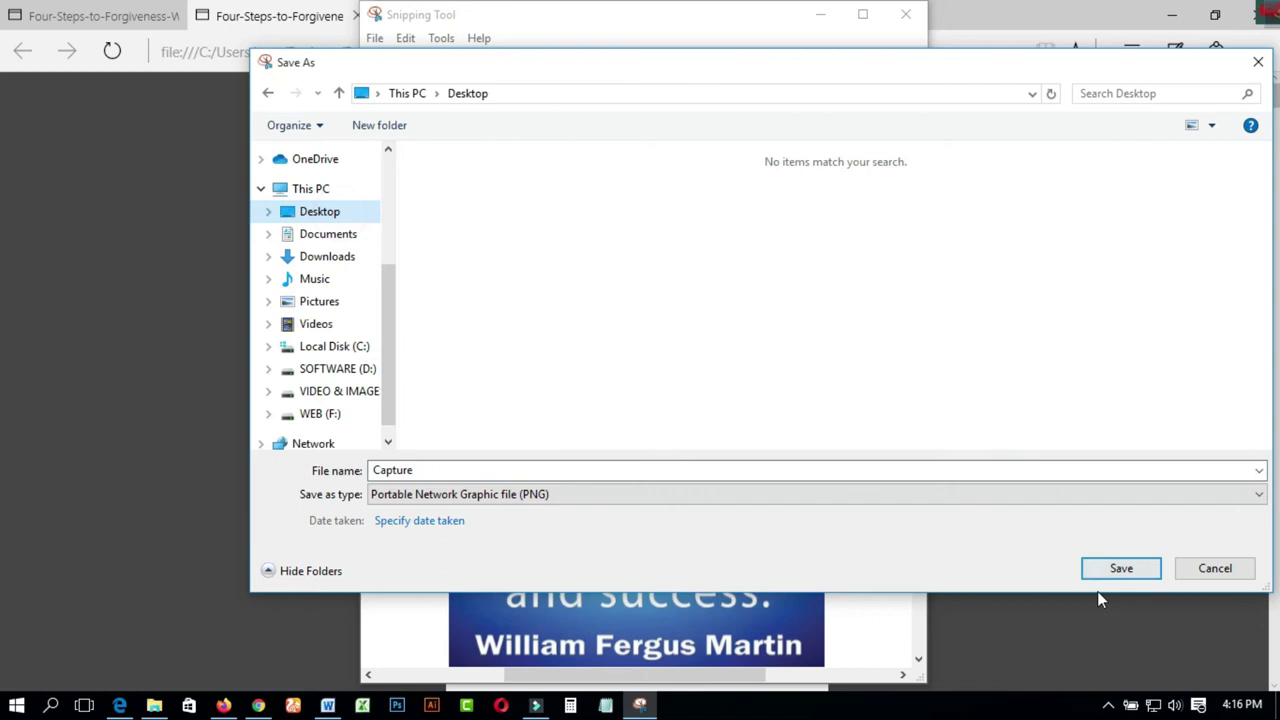
{"action": "left_click", "coordinate": [1120, 572]}
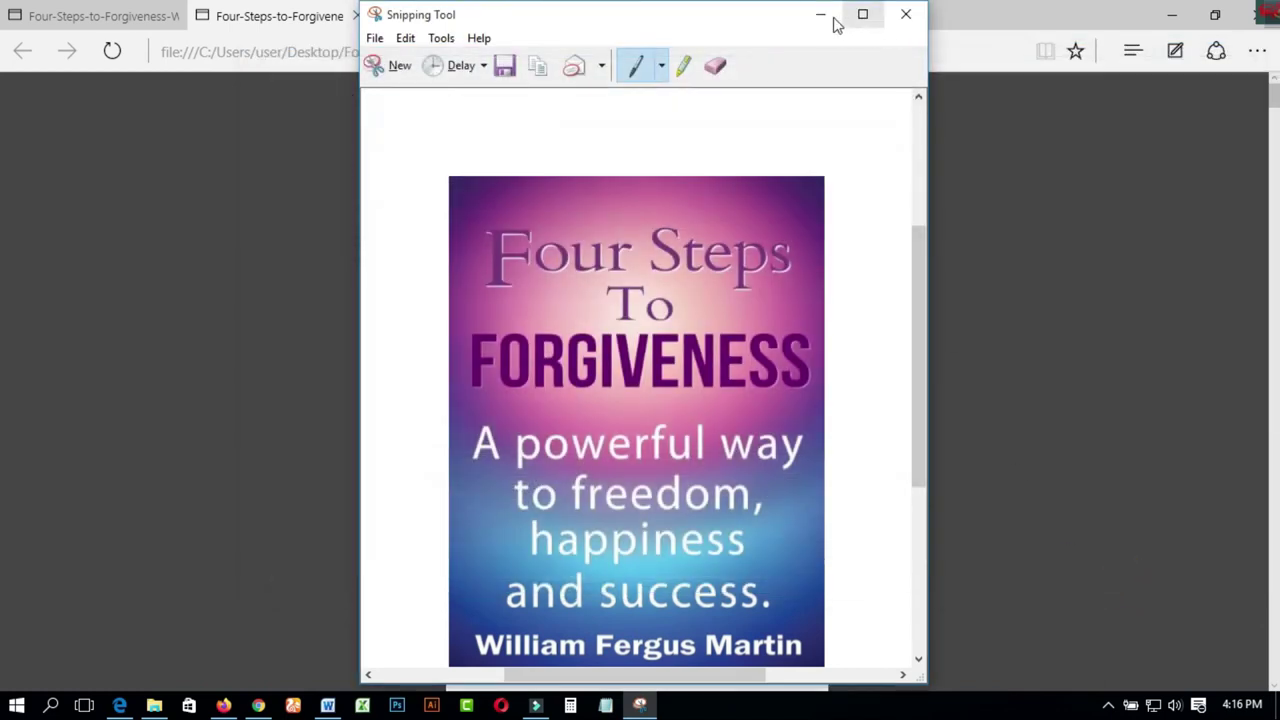